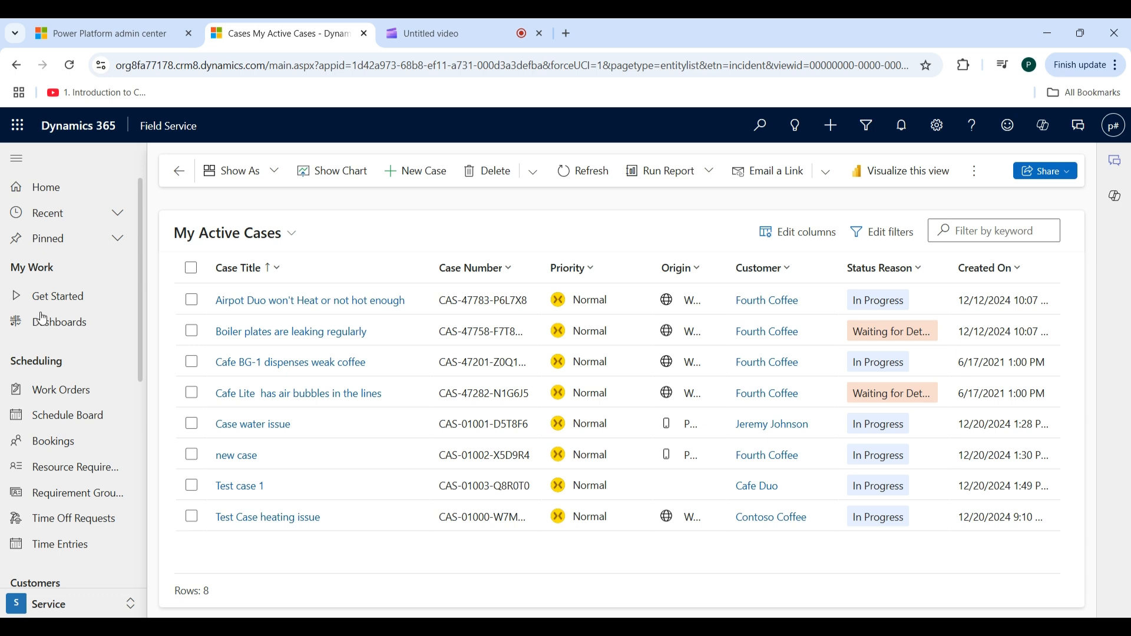
# - Switch to the Settings area and open the list of active incident types for work orders
pyautogui.click(76, 613)
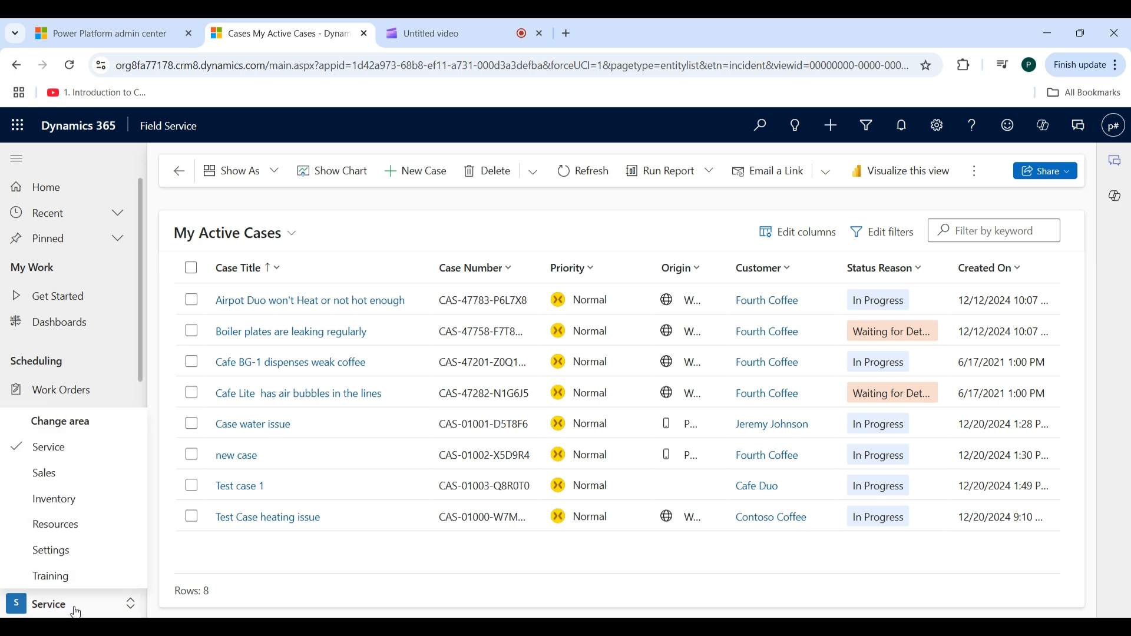
pyautogui.click(59, 552)
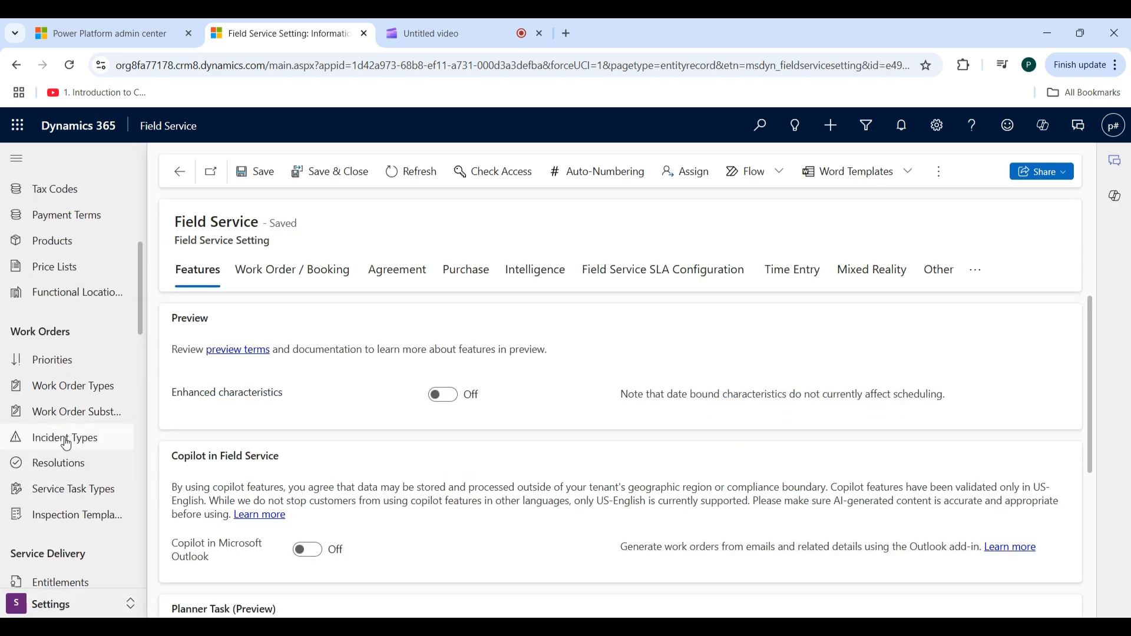
pyautogui.click(66, 442)
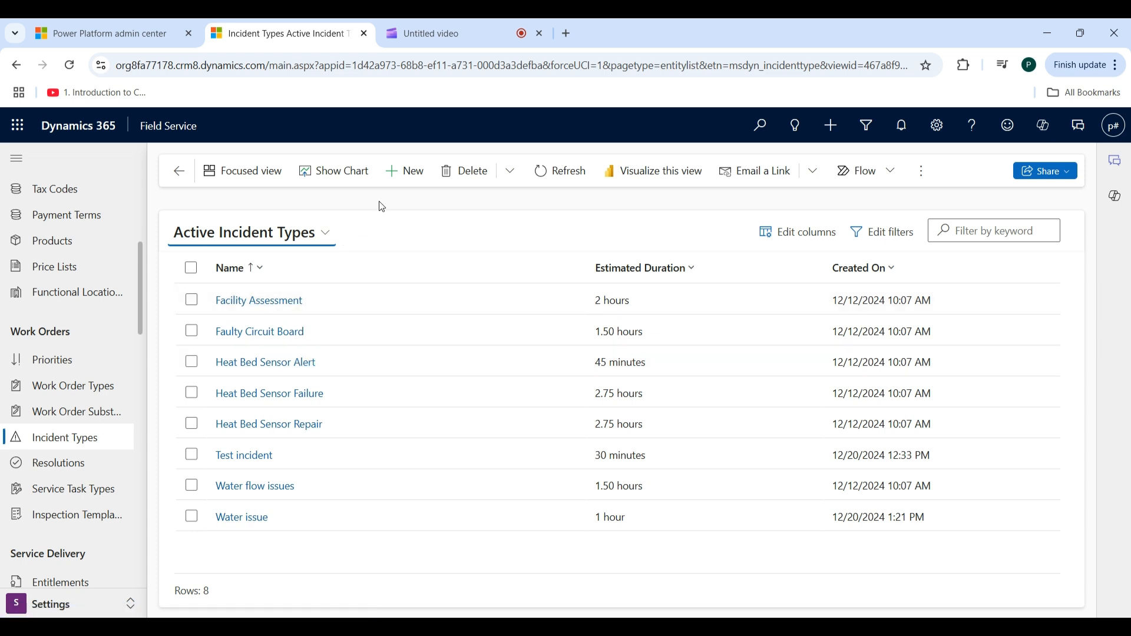
# - Start a new incident type record and name it "Broken Heater"
pyautogui.click(417, 174)
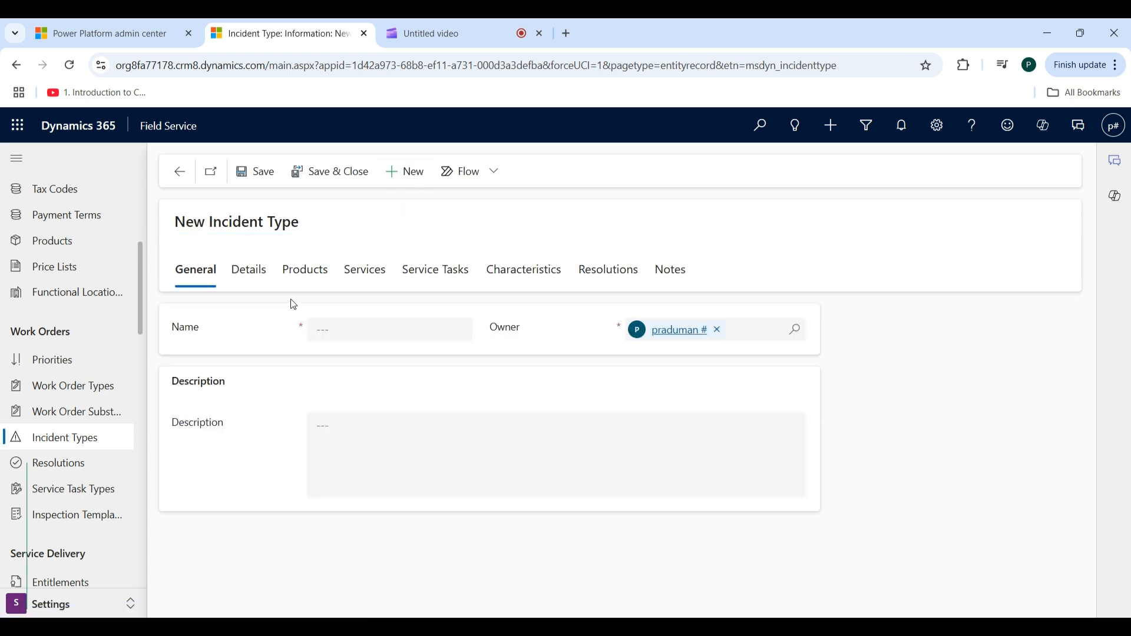
pyautogui.click(334, 327)
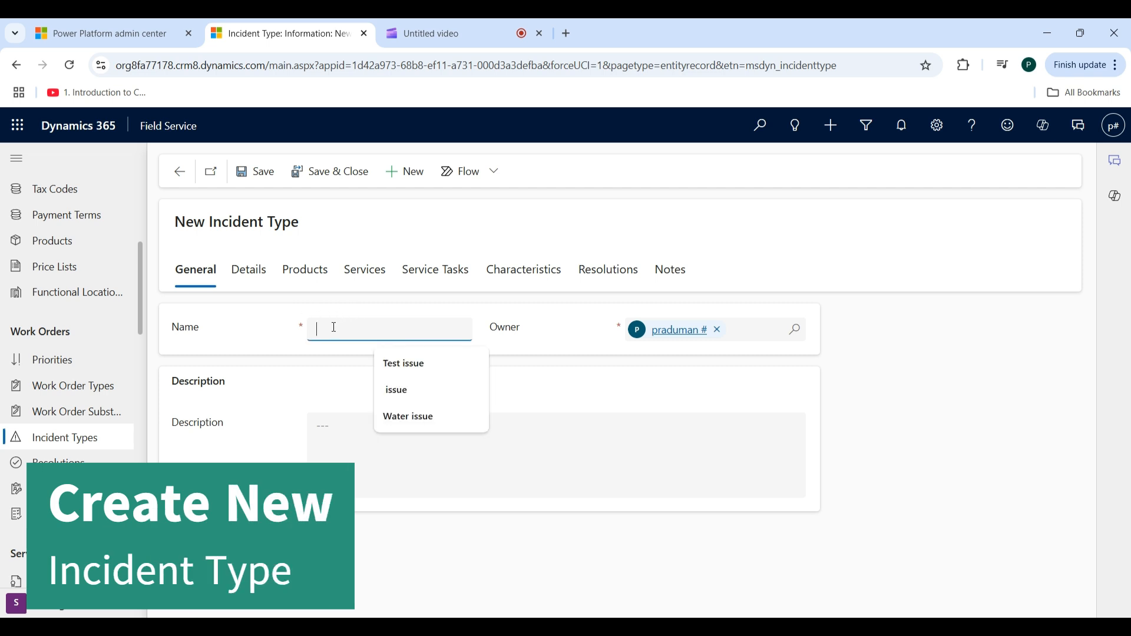
pyautogui.write('Broken Heater')
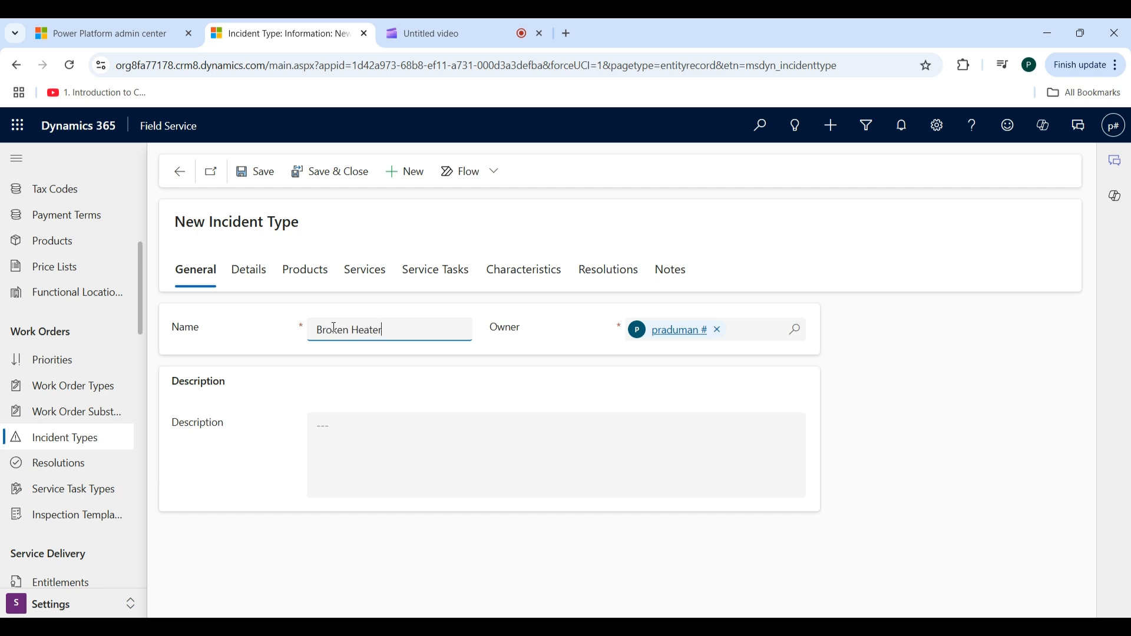
# - In the incident details, set the default work order type to Diagnosis and Repair and the estimated duration to 2 hours
pyautogui.click(255, 277)
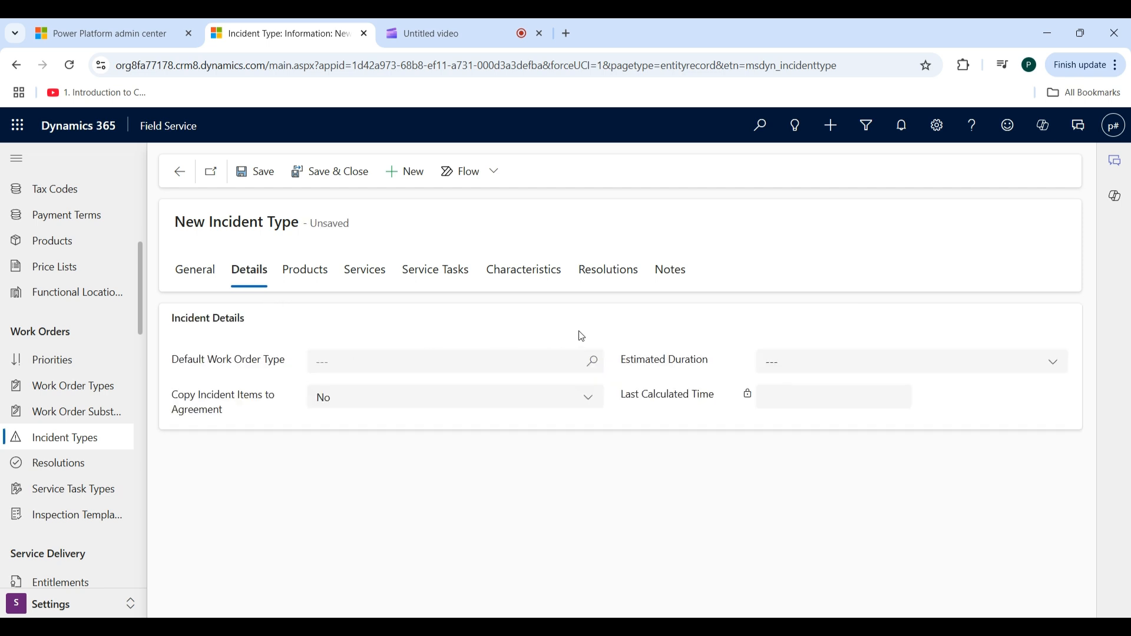
pyautogui.click(594, 366)
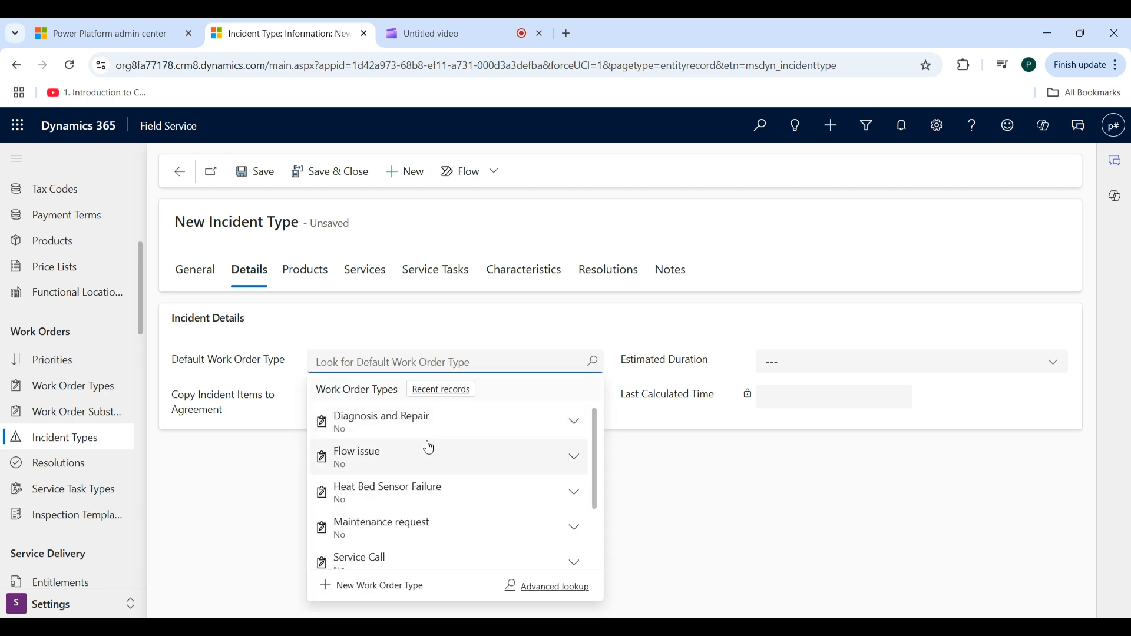
pyautogui.click(400, 422)
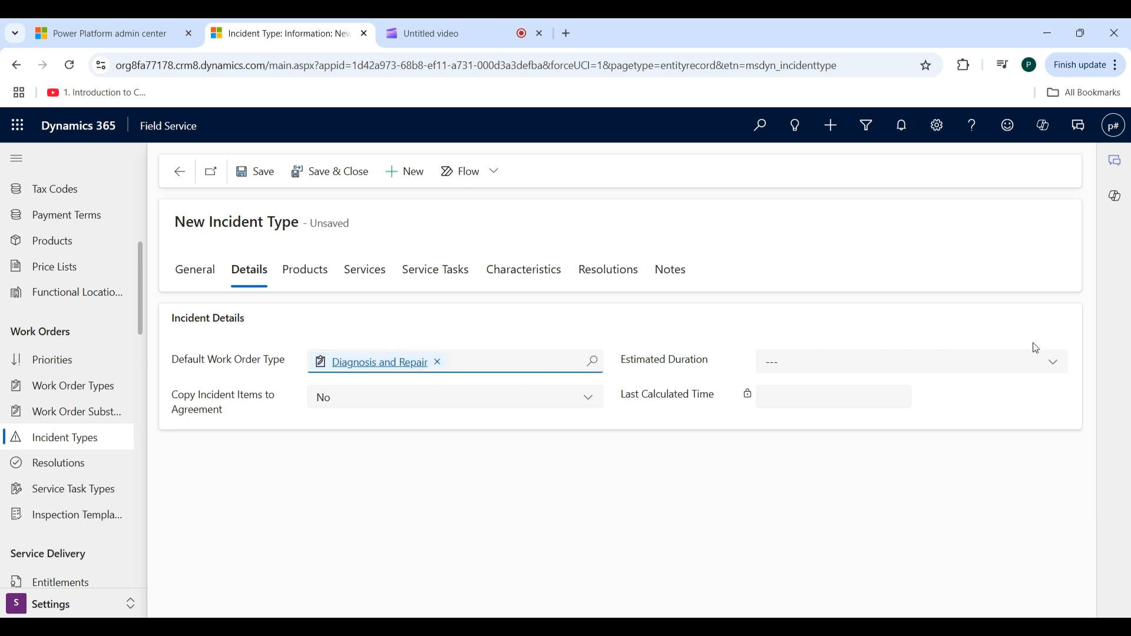
pyautogui.click(1053, 363)
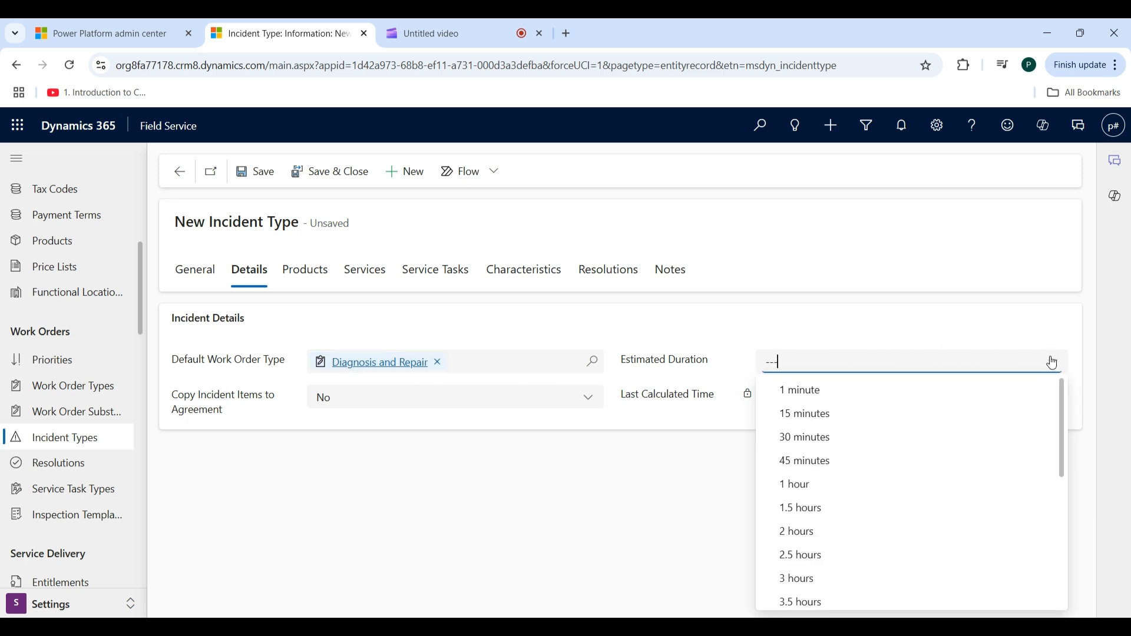
pyautogui.click(814, 533)
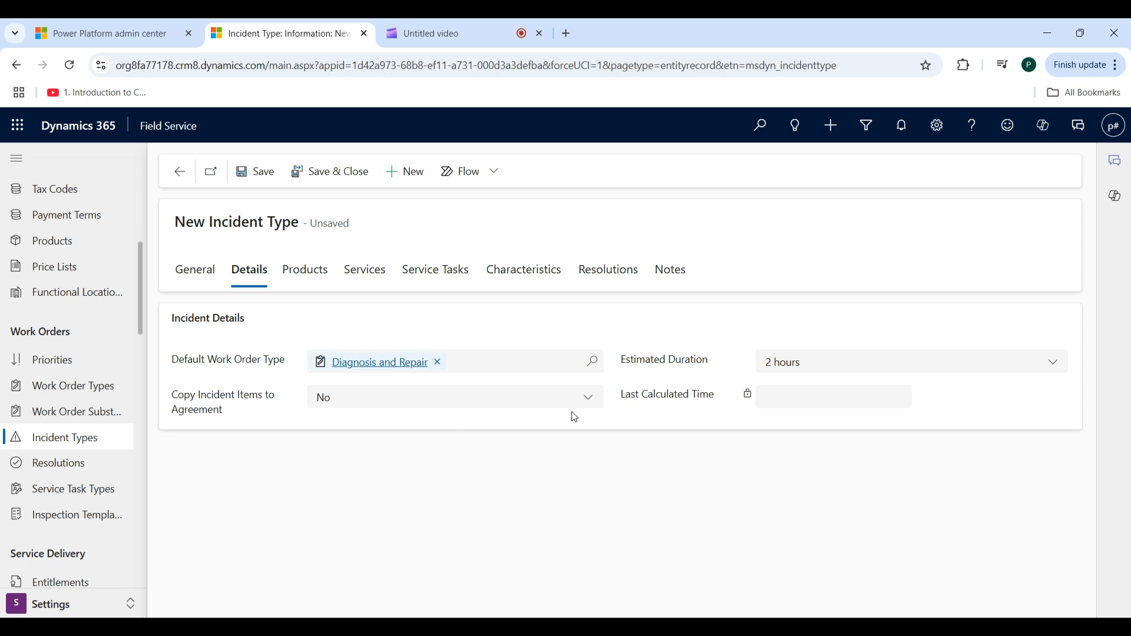
# - Set Copy Incident Items to Agreement to No and save the Broken Heater incident type
pyautogui.click(587, 405)
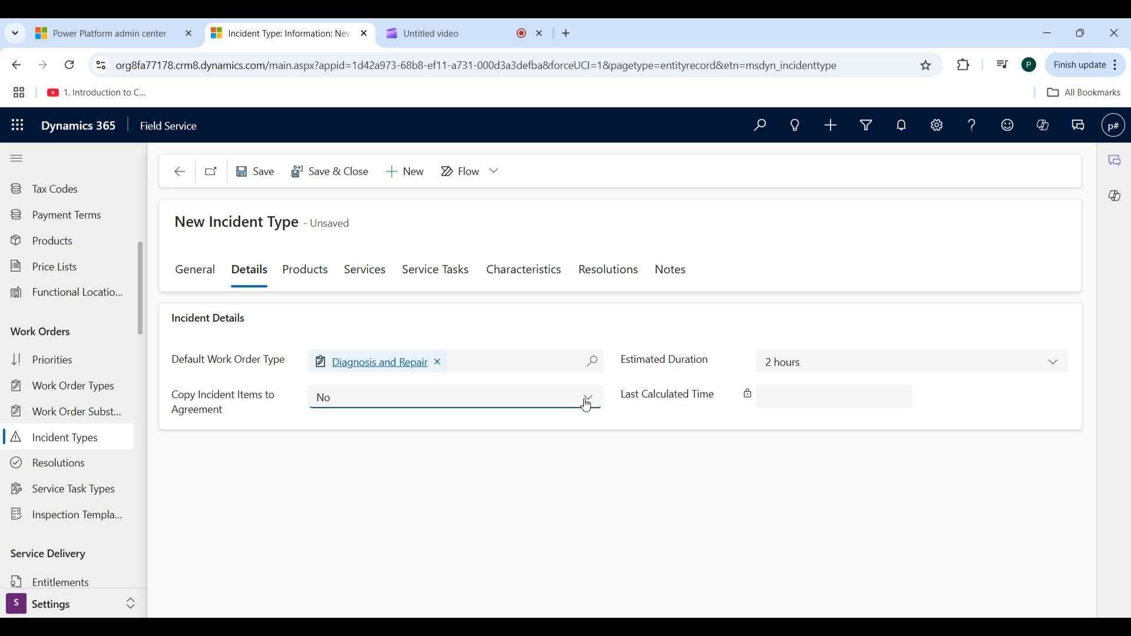
pyautogui.click(500, 449)
pyautogui.click(593, 404)
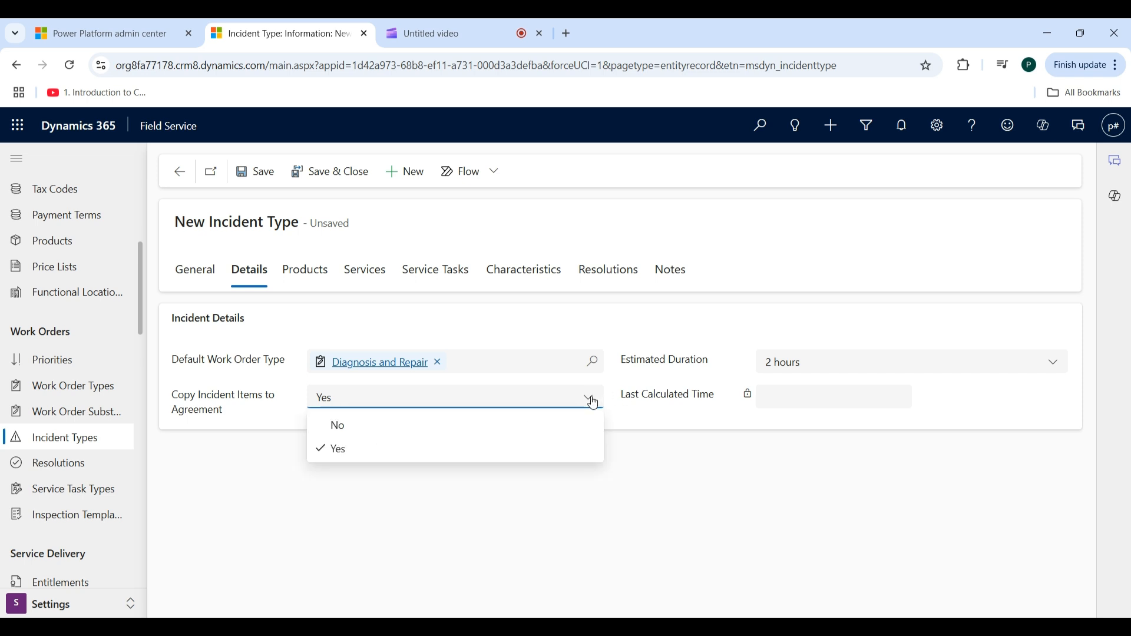
pyautogui.click(504, 427)
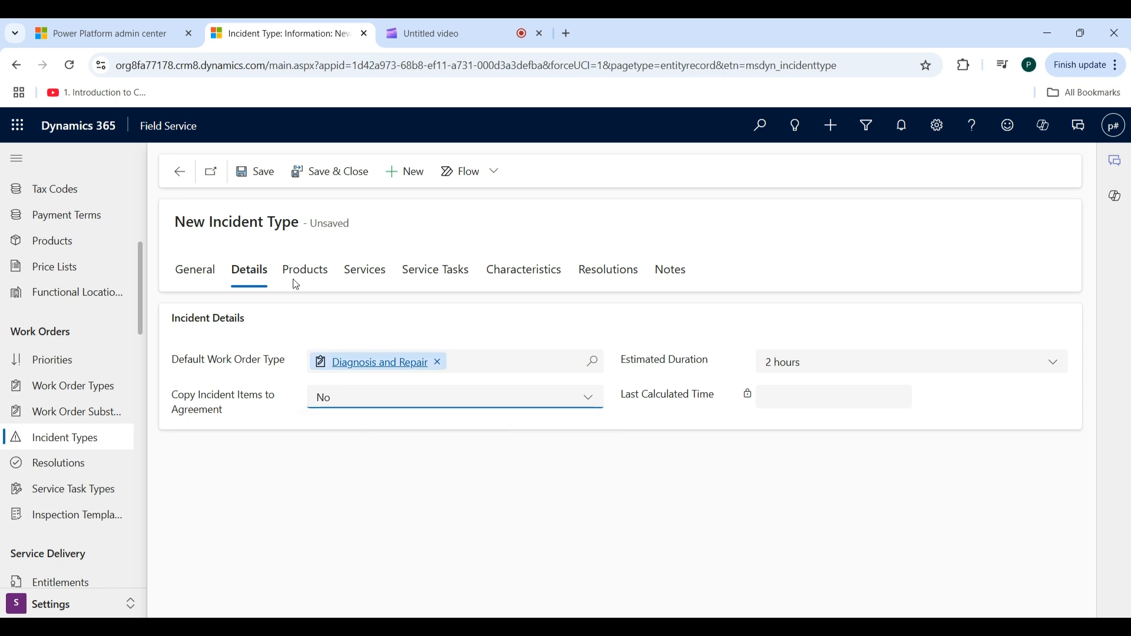
pyautogui.click(273, 184)
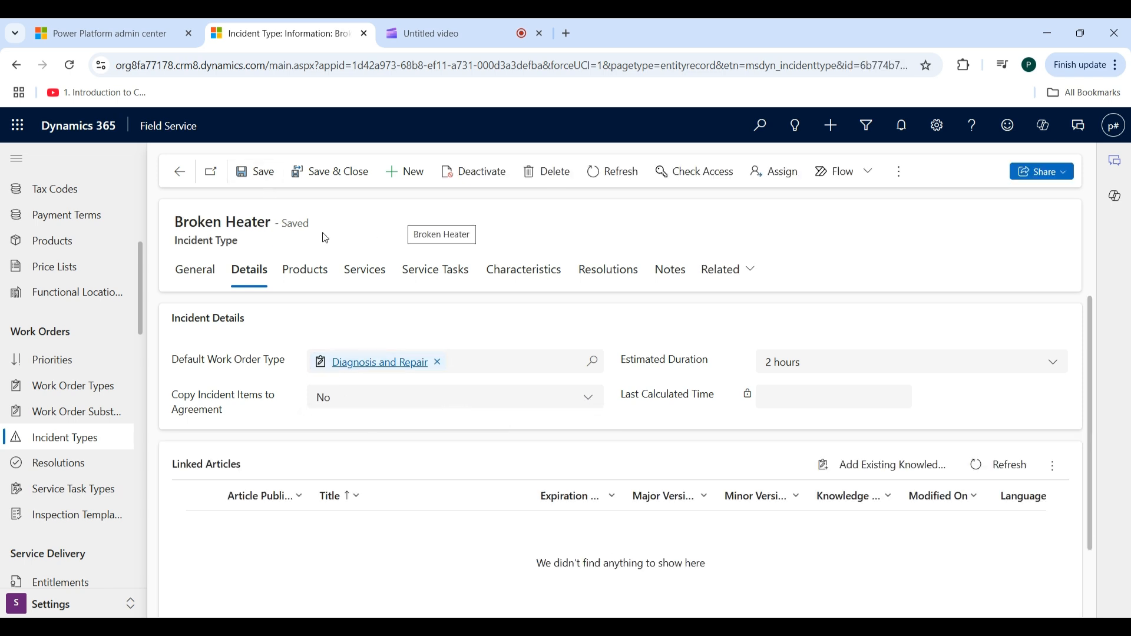
# - Add and save an incident type product named "Broken Heater Issue" with the product Machine repair and a quantity of 4
pyautogui.click(313, 277)
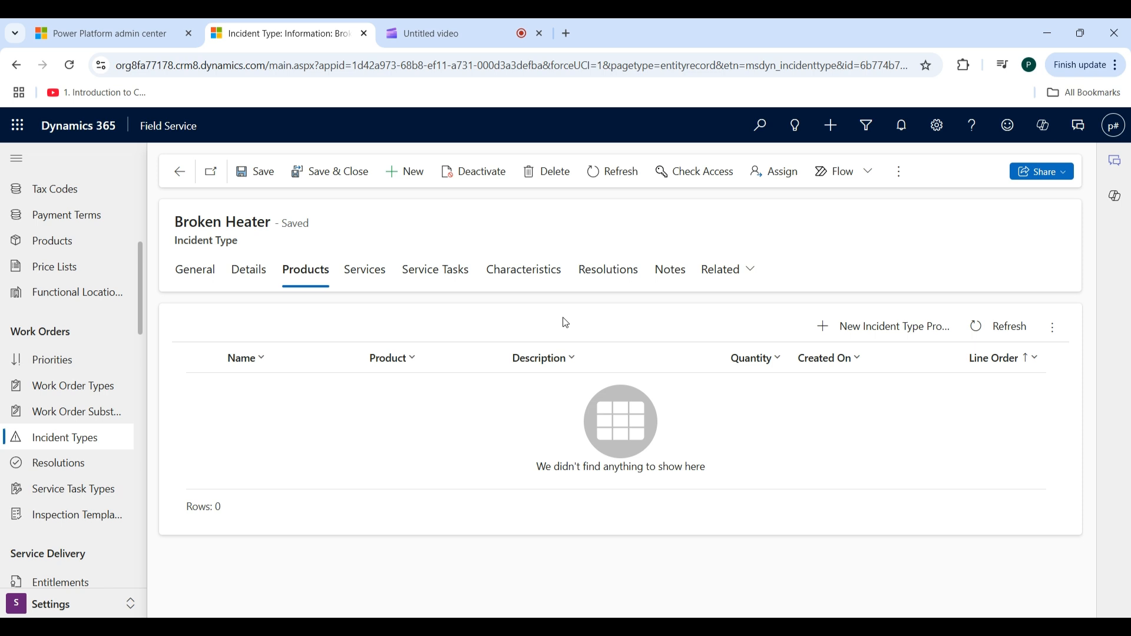
pyautogui.click(871, 333)
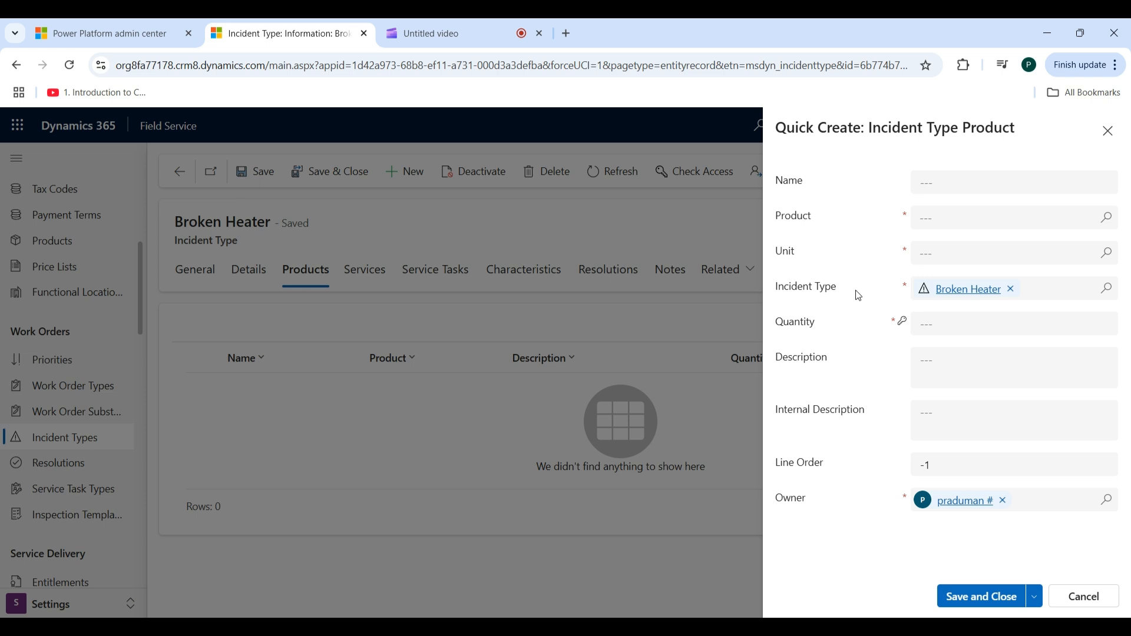
pyautogui.click(966, 181)
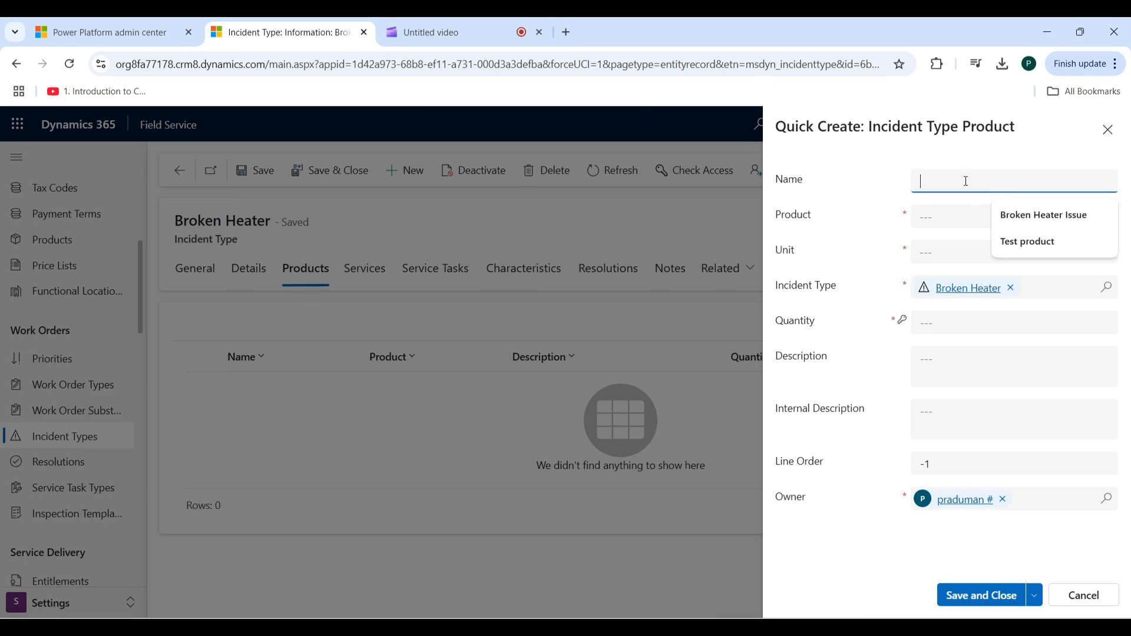
pyautogui.click(1013, 217)
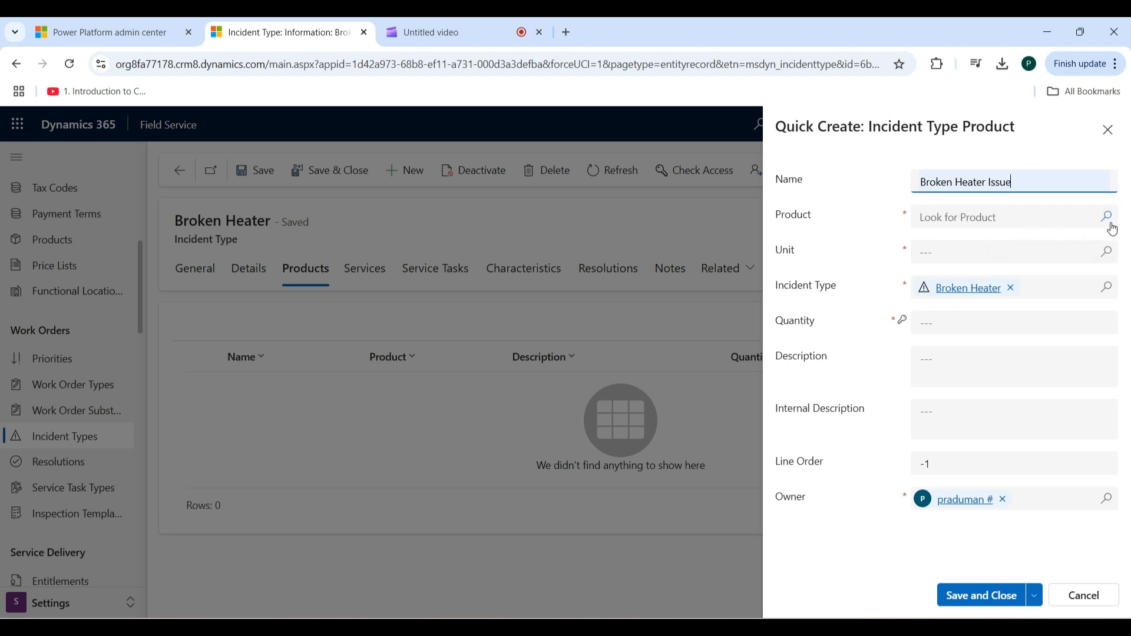
pyautogui.click(1106, 218)
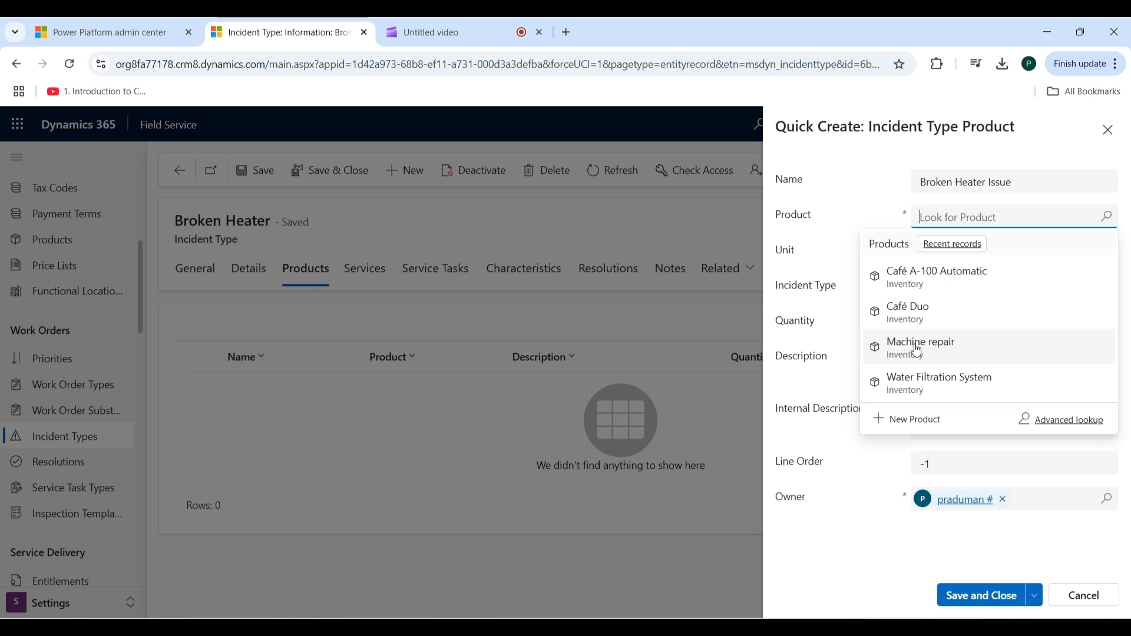
pyautogui.click(918, 347)
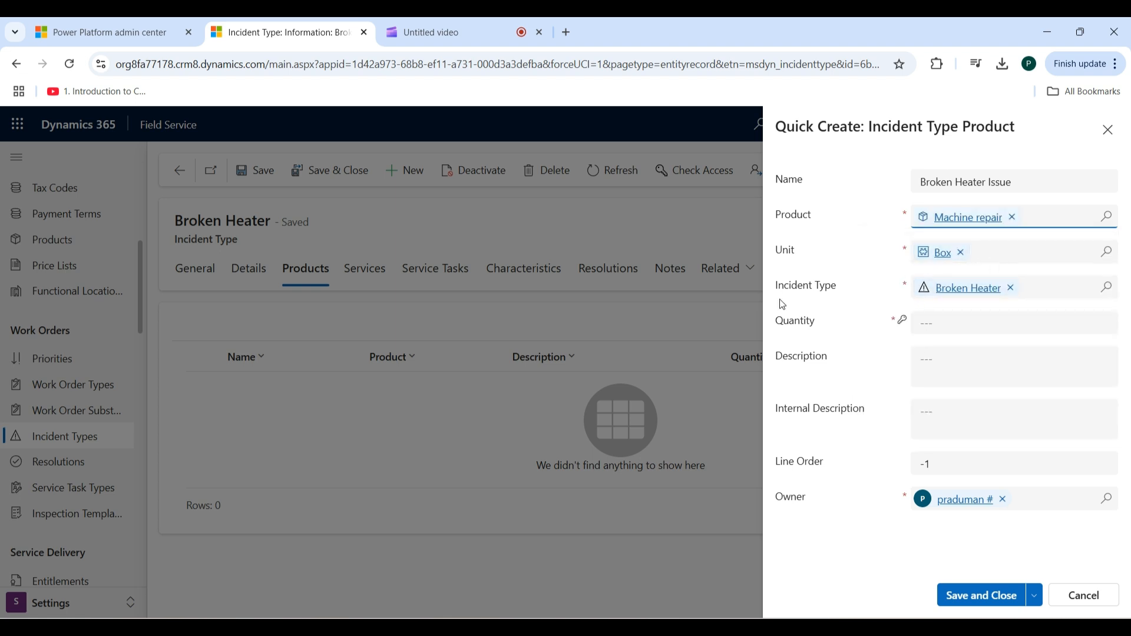
pyautogui.click(952, 327)
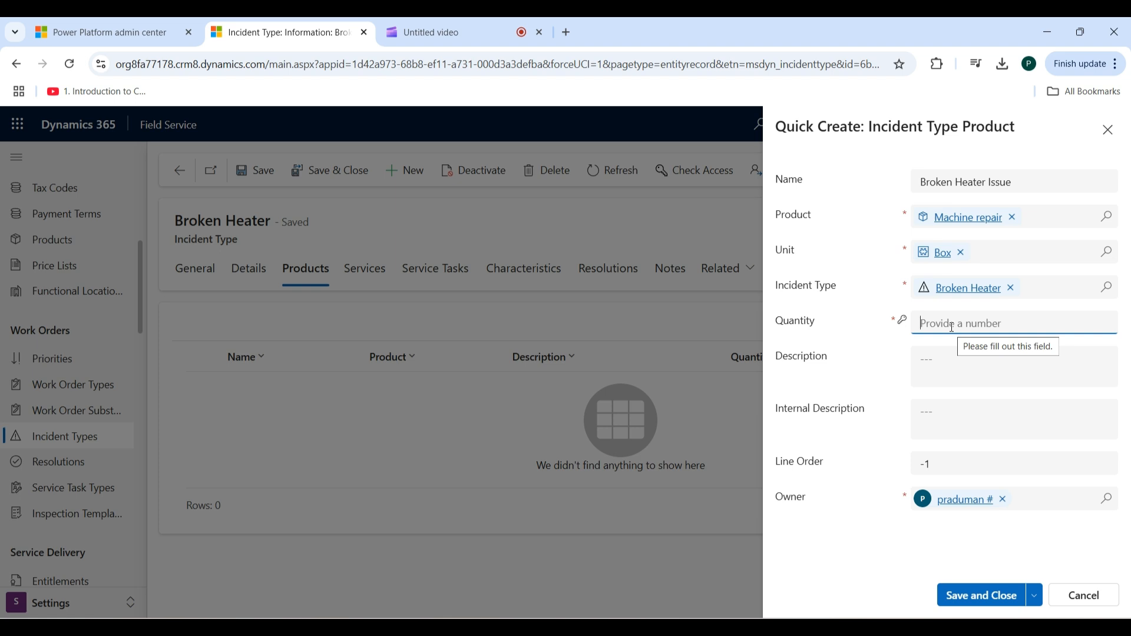
pyautogui.write('4')
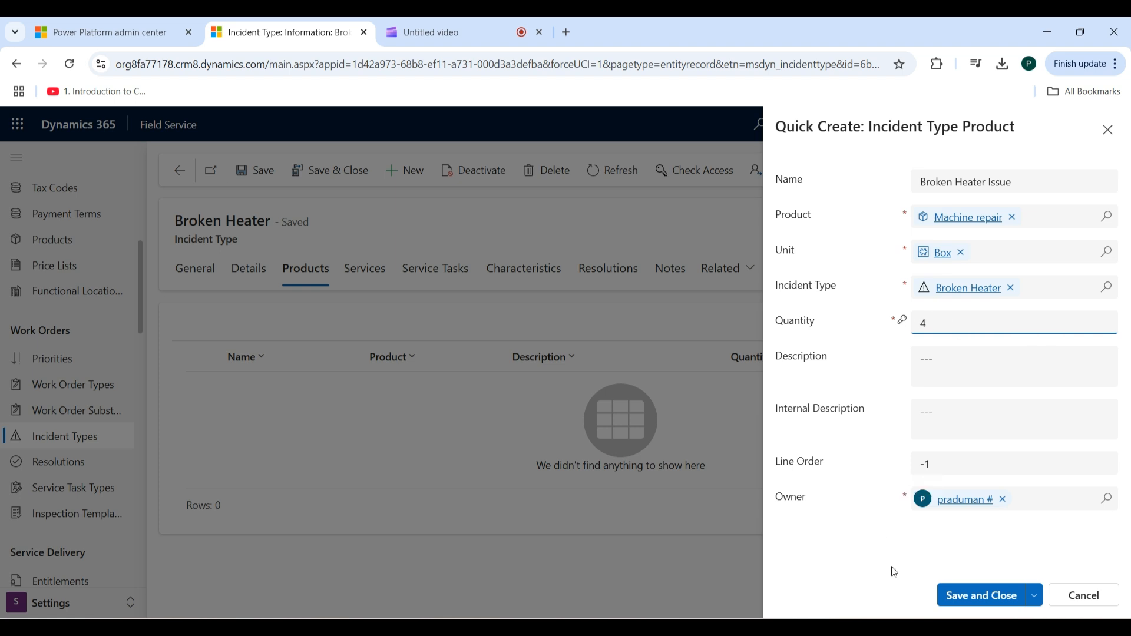
pyautogui.click(992, 604)
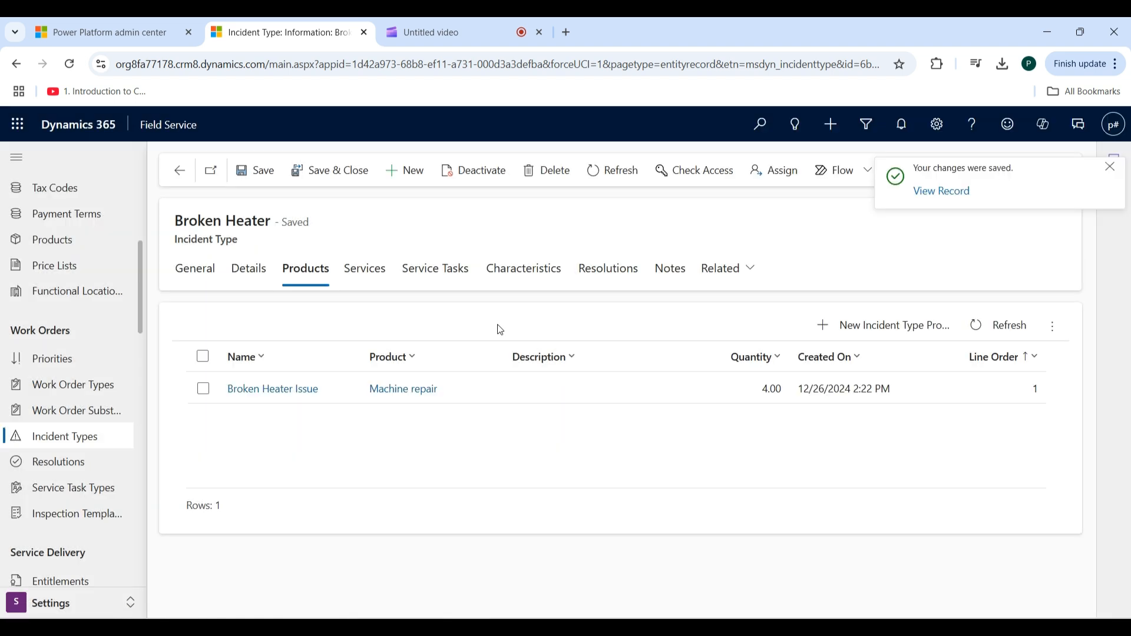
# - Add and save an incident type service named "Heater Repair" with the service Machine repair and a duration of 2 hours
pyautogui.click(375, 275)
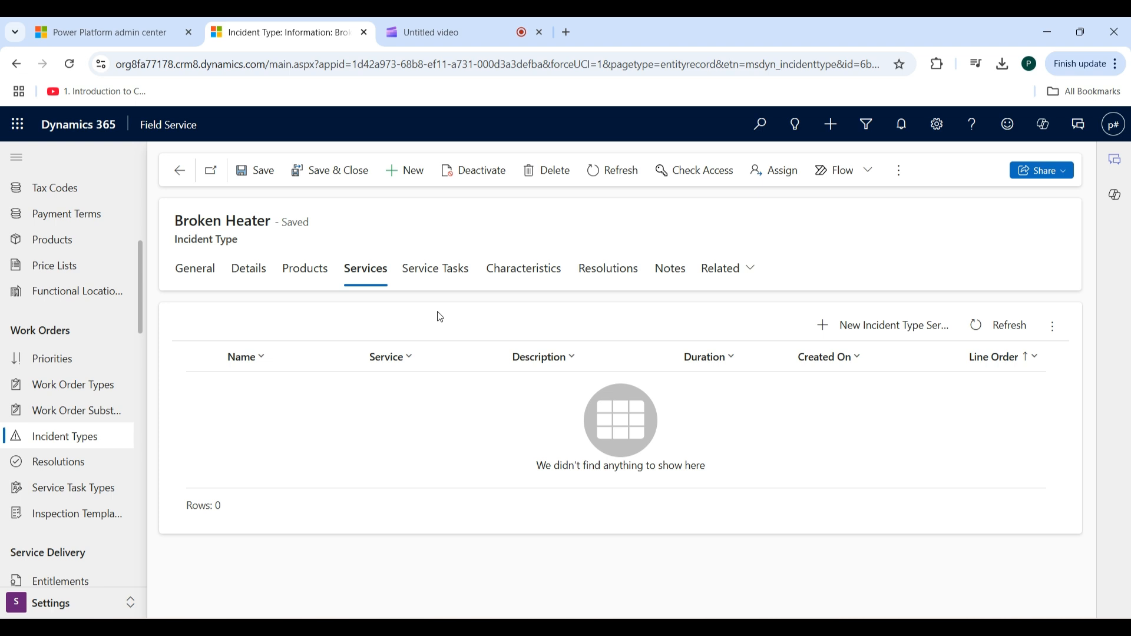
pyautogui.click(894, 335)
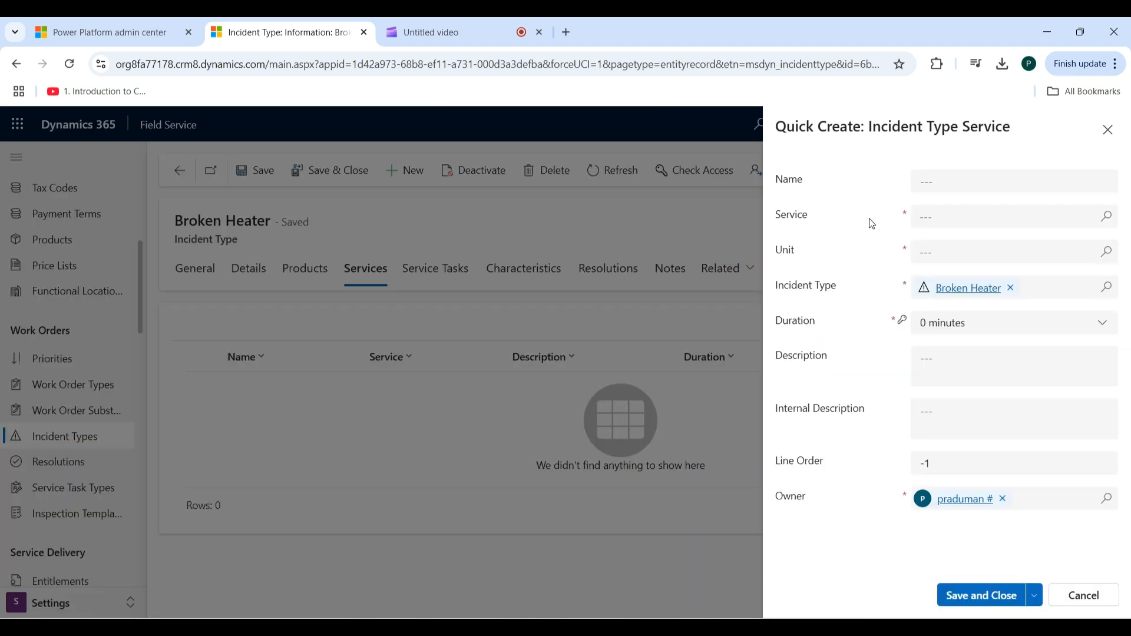
pyautogui.click(974, 178)
pyautogui.write('Heater Repair')
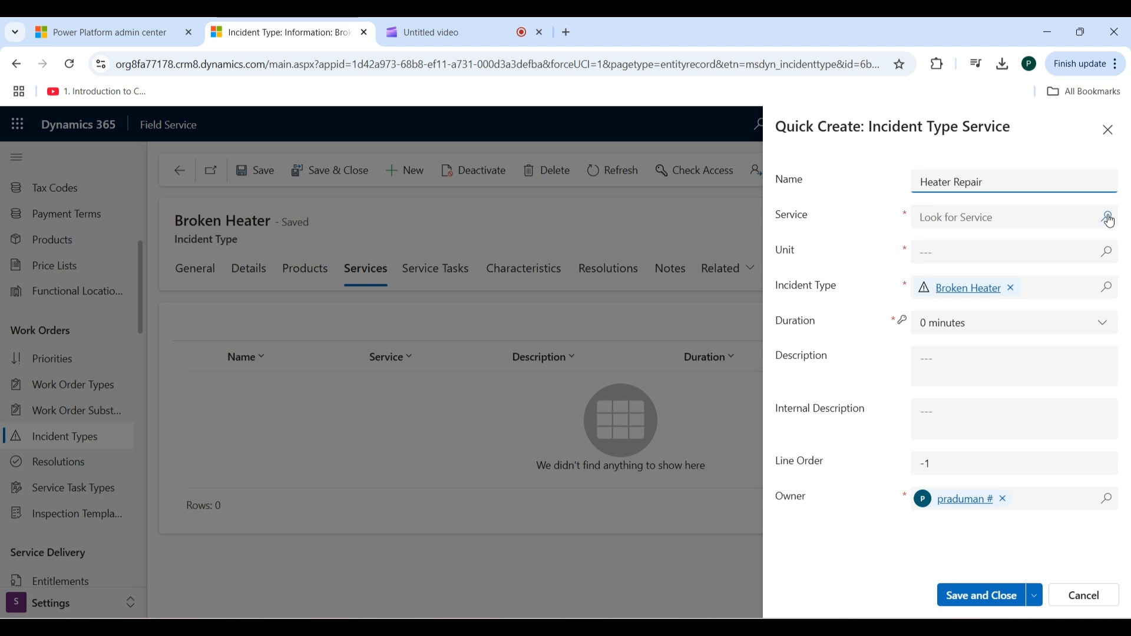
pyautogui.click(1108, 218)
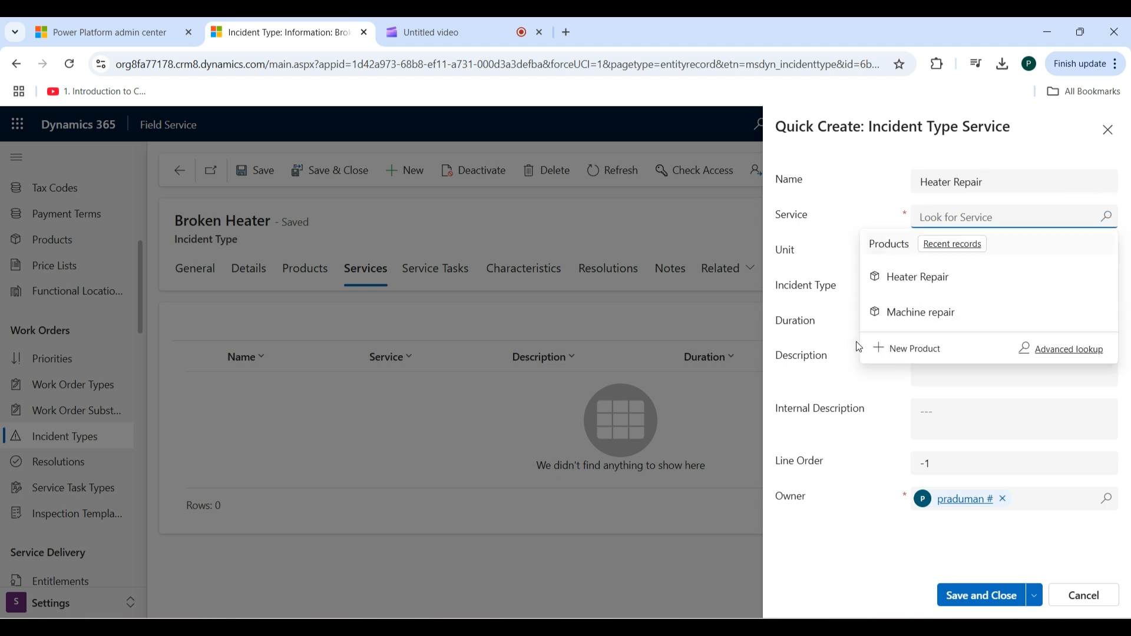
pyautogui.click(914, 314)
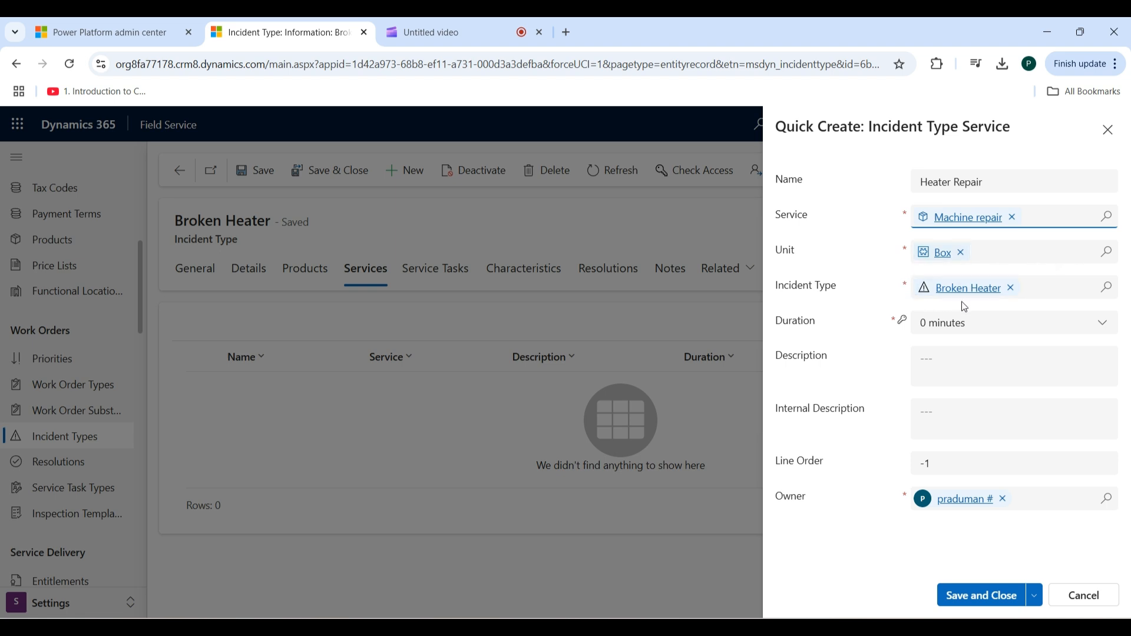
pyautogui.click(1107, 325)
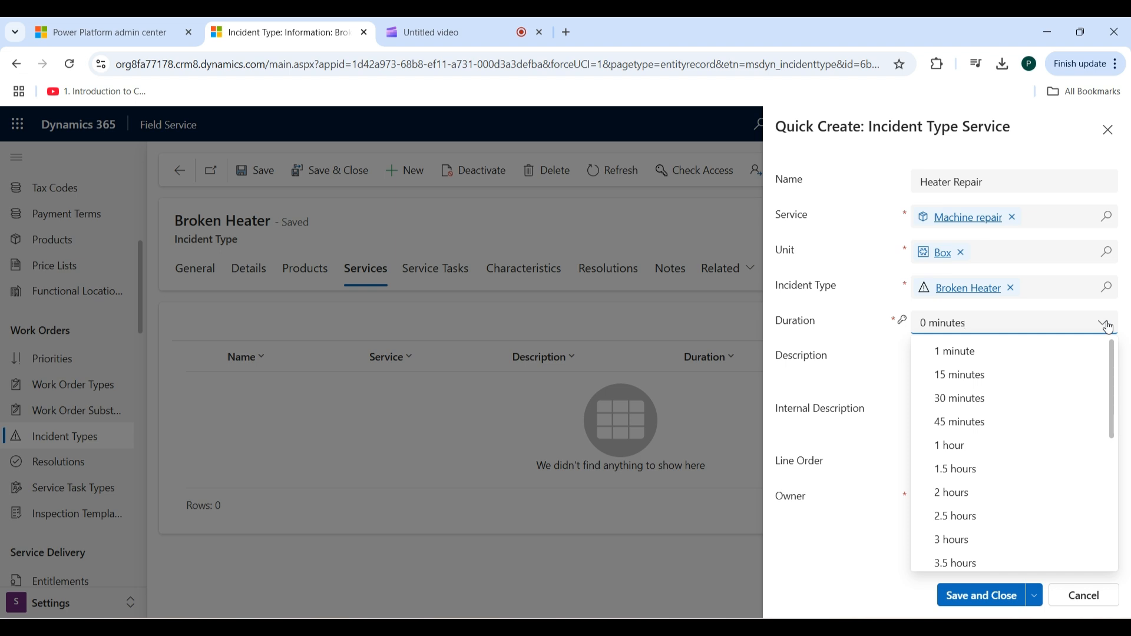
pyautogui.click(971, 495)
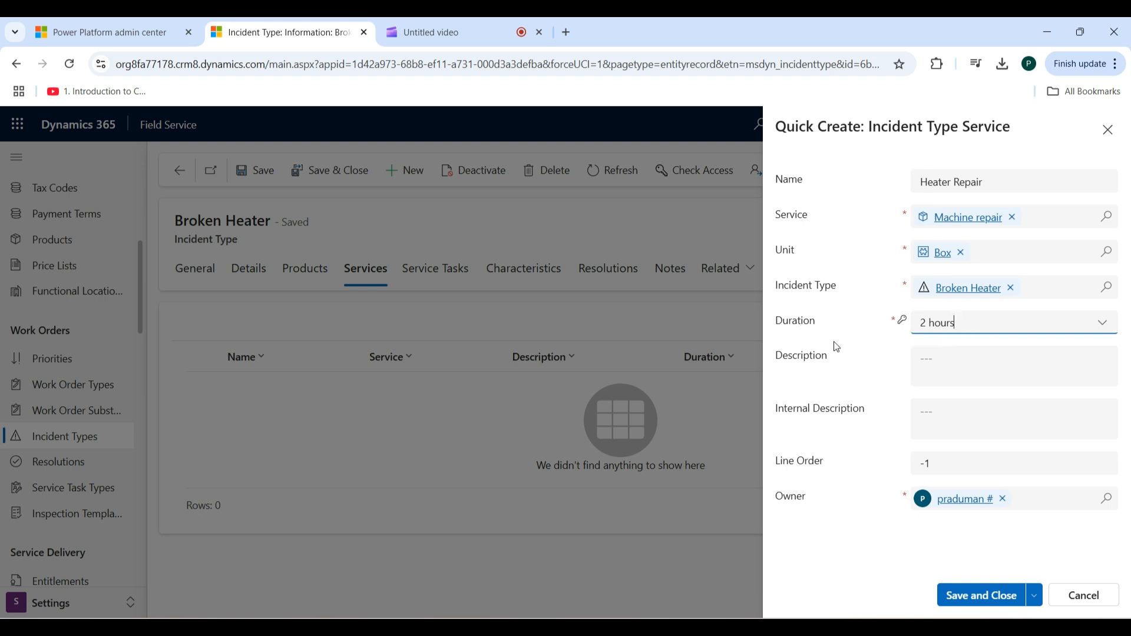
pyautogui.click(989, 597)
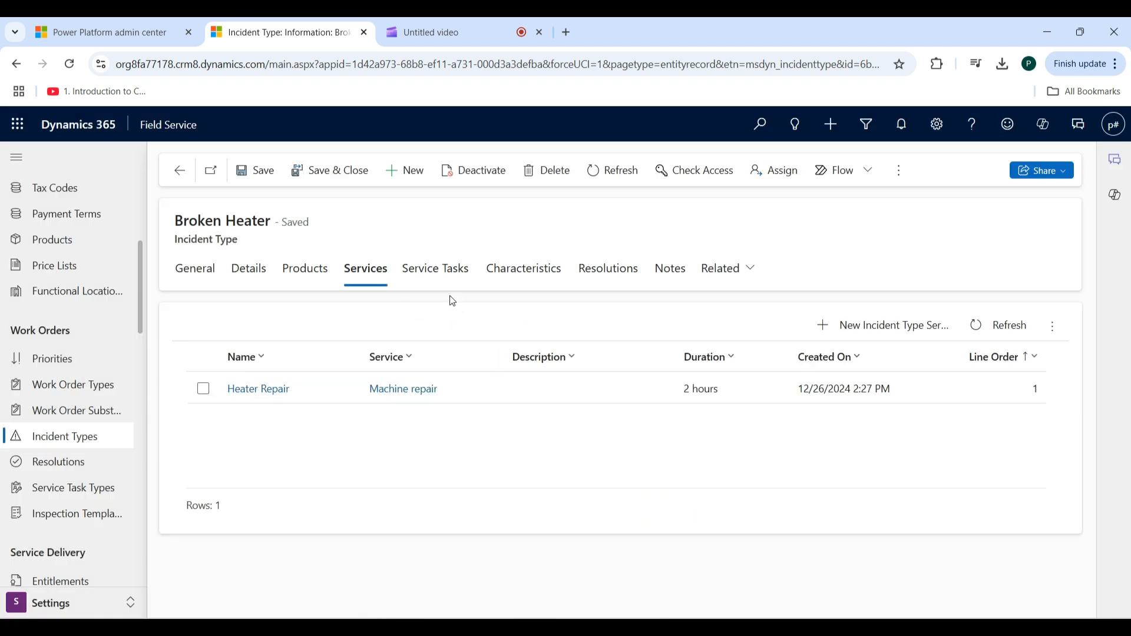
# - Add and save an incident type service task named "Heater Check" with the task type Cleanup
pyautogui.click(443, 275)
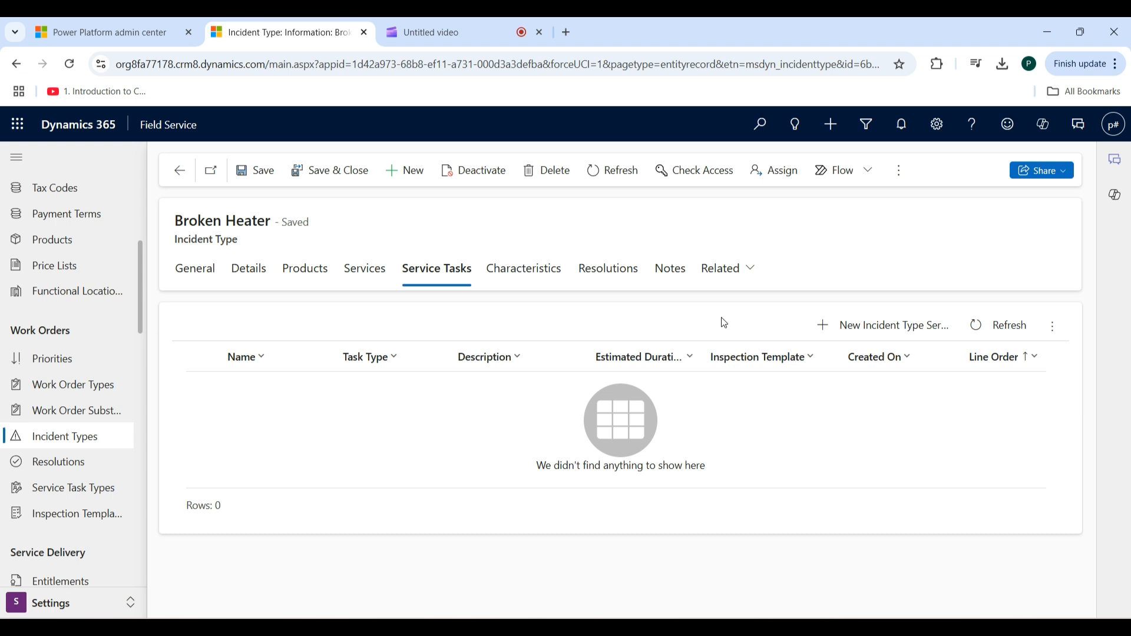
pyautogui.click(888, 327)
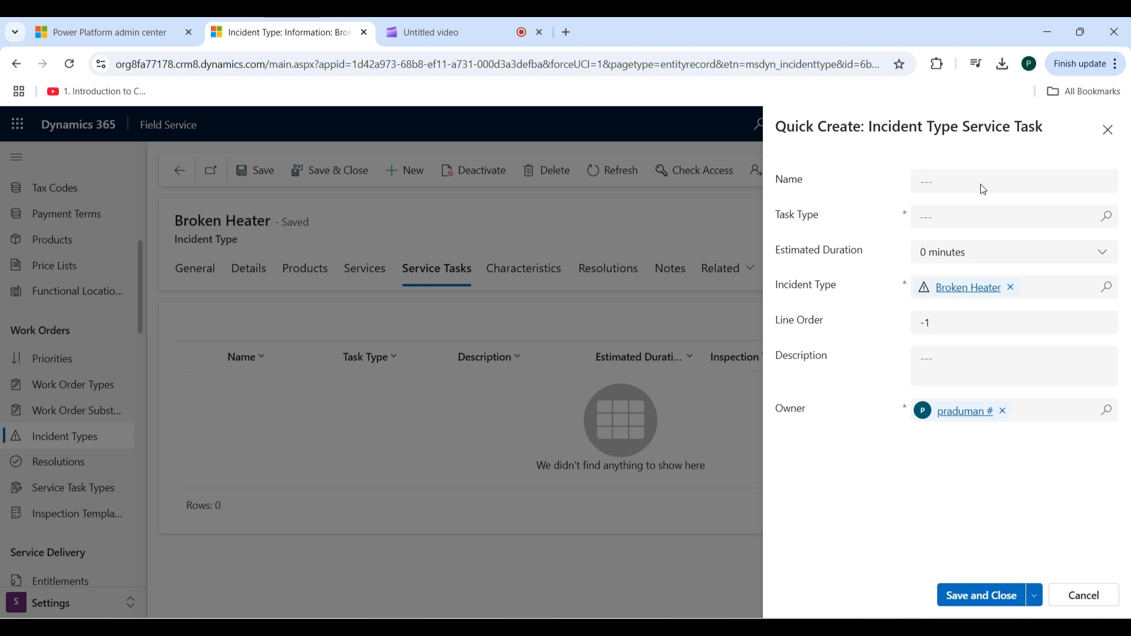
pyautogui.click(984, 188)
pyautogui.write('Heater Check')
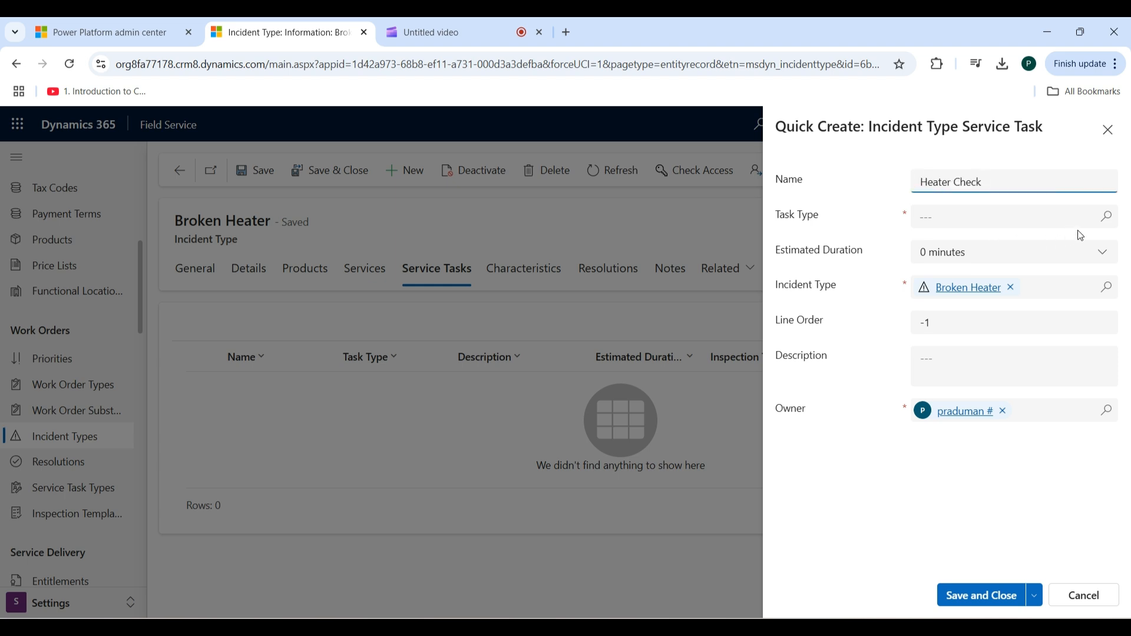
pyautogui.click(1108, 219)
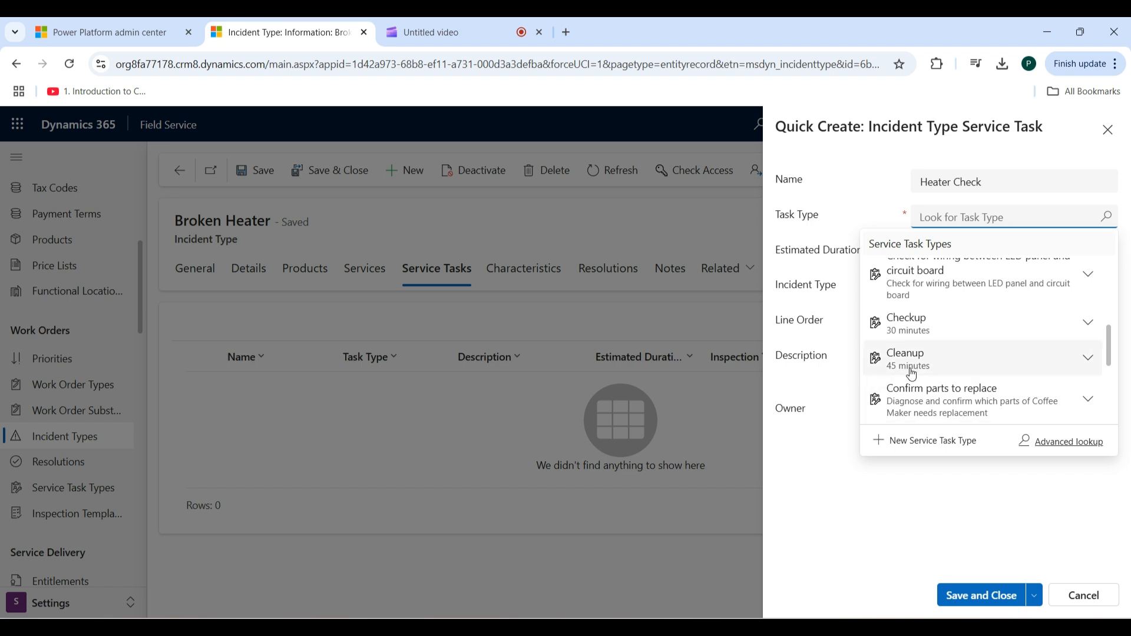
pyautogui.click(913, 359)
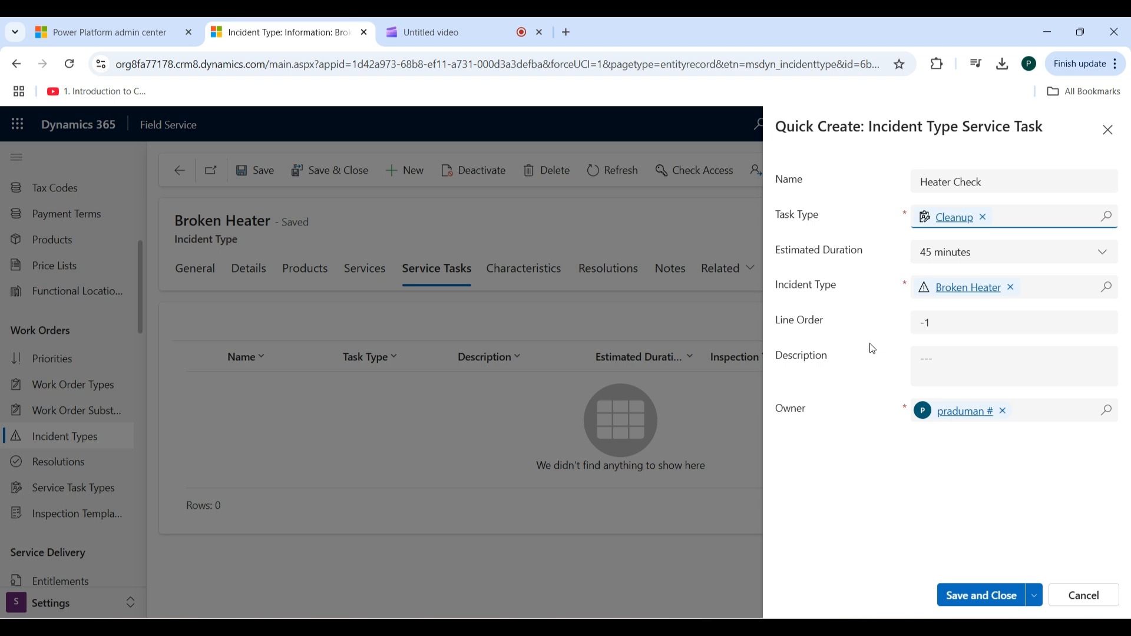
pyautogui.click(993, 596)
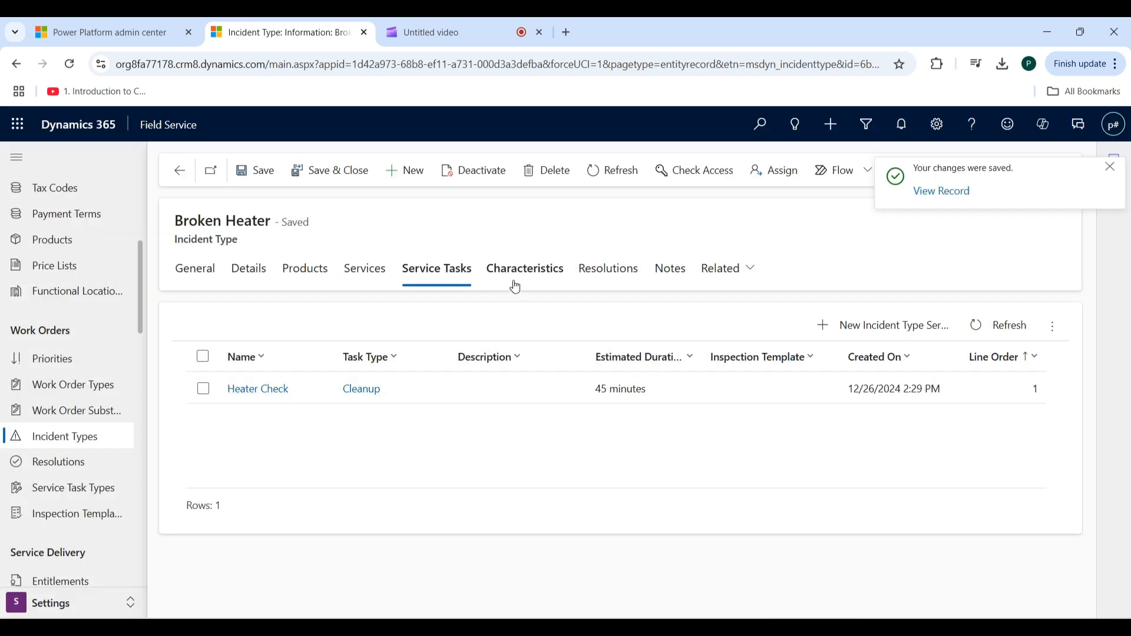
# - Add the characteristic Crew Resource to the Broken Heater incident type and save the record
pyautogui.click(520, 277)
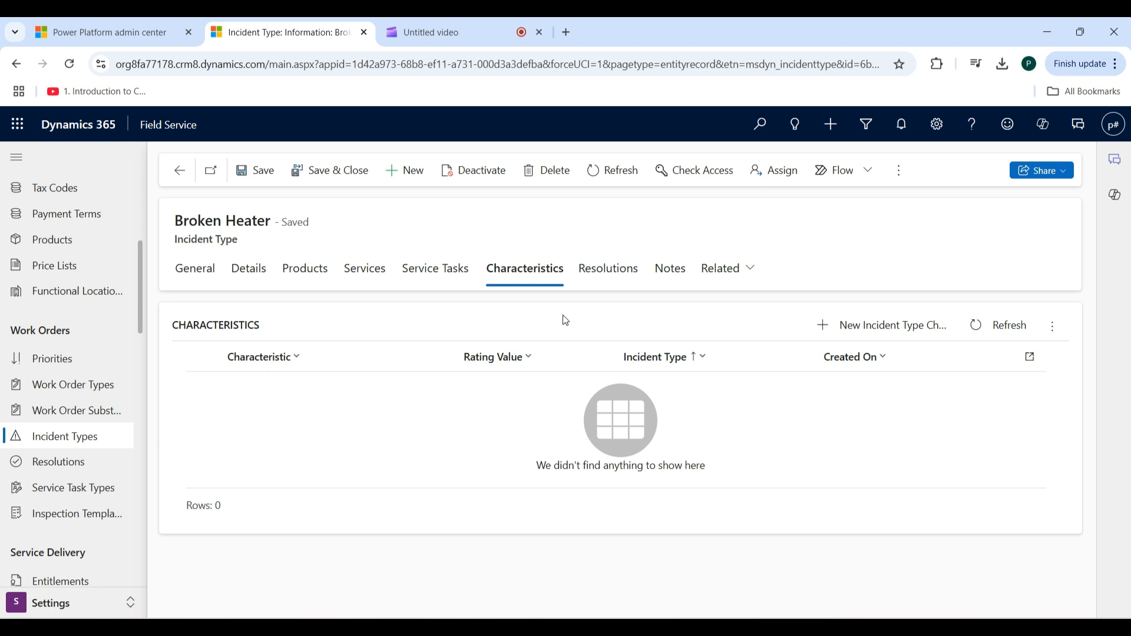
pyautogui.click(893, 339)
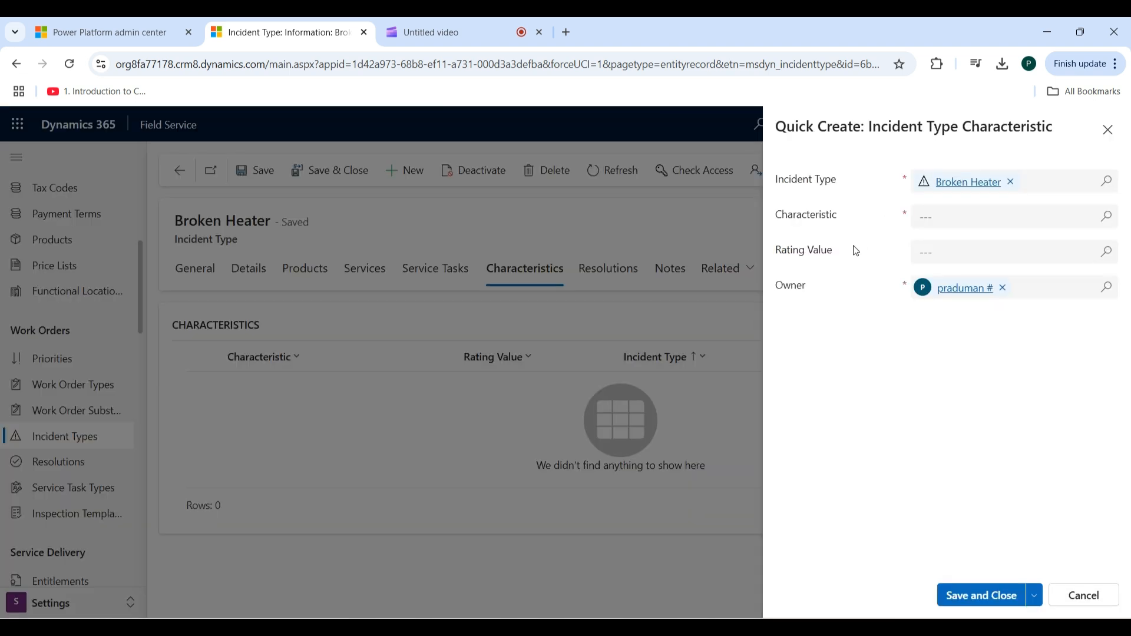
pyautogui.click(1110, 217)
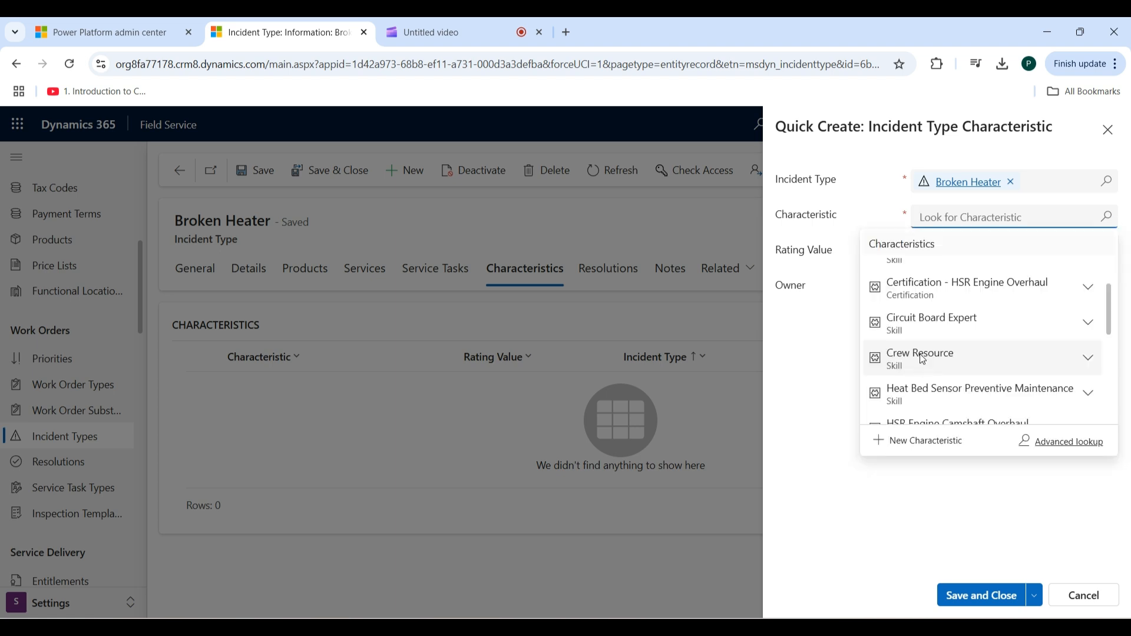
pyautogui.click(923, 365)
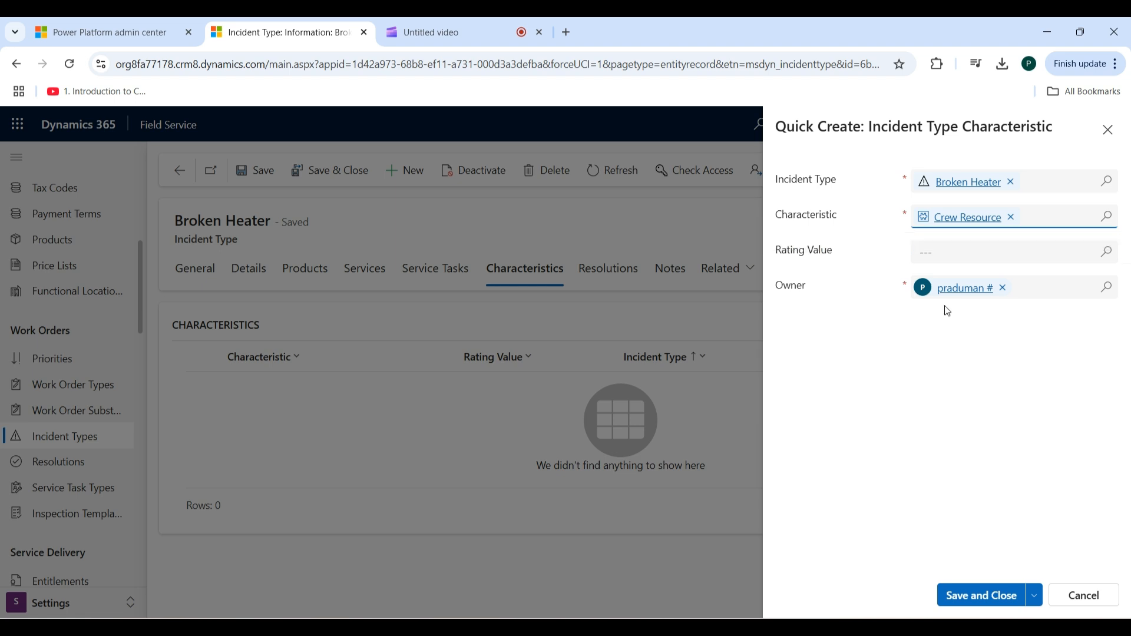
pyautogui.click(981, 601)
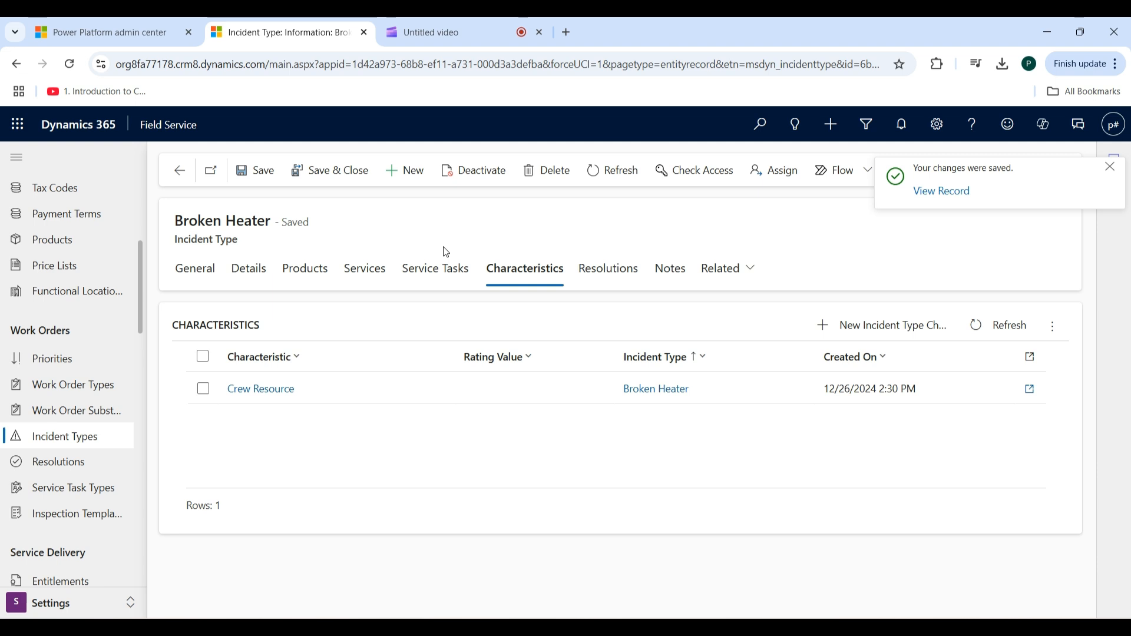
pyautogui.click(270, 177)
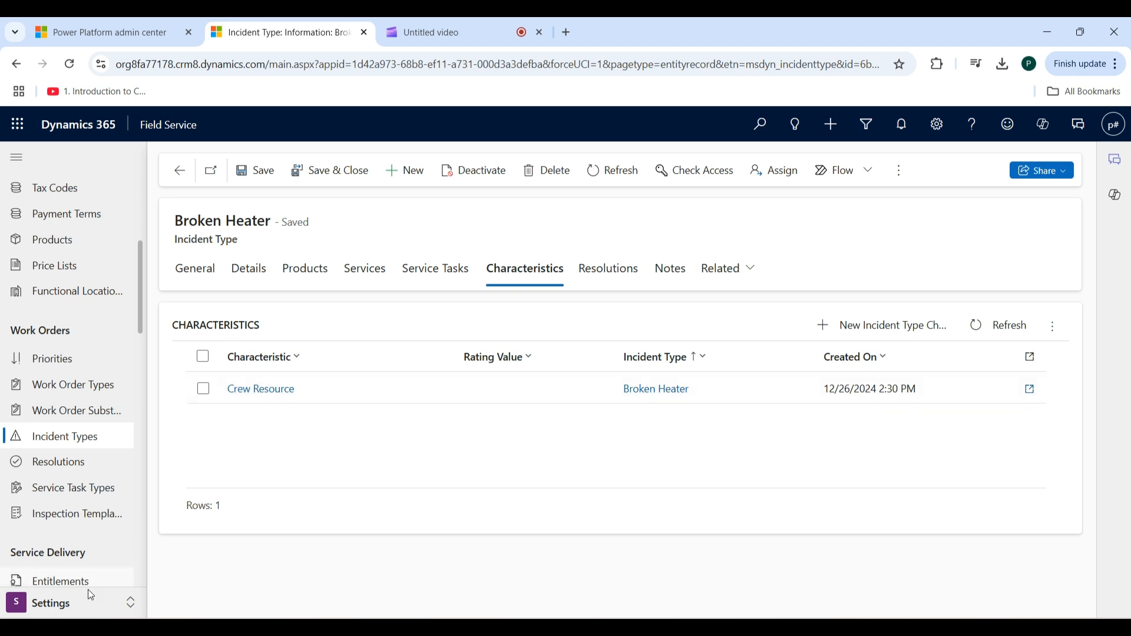
# - Start a new work order in the Service area with Cafe Duo as the service account
pyautogui.click(80, 607)
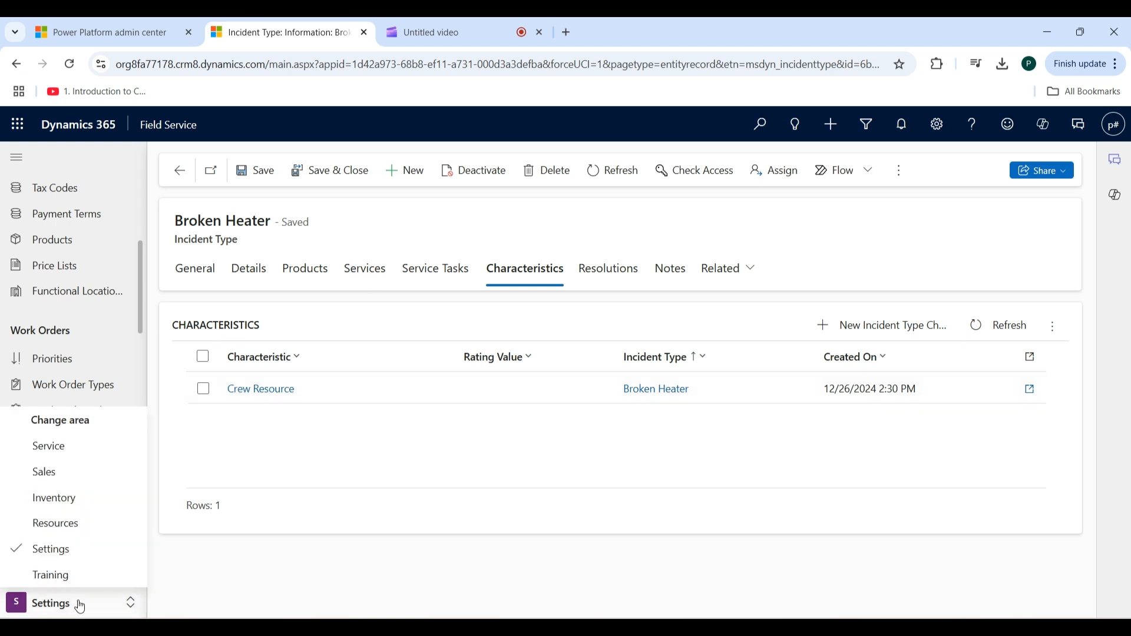
pyautogui.click(63, 453)
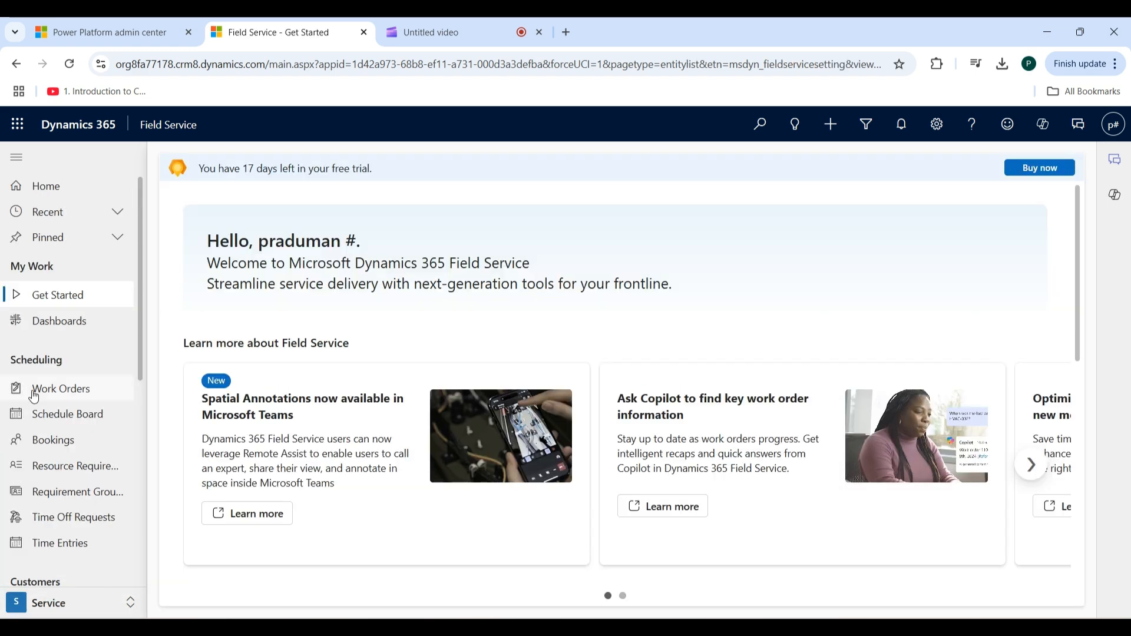
pyautogui.click(76, 391)
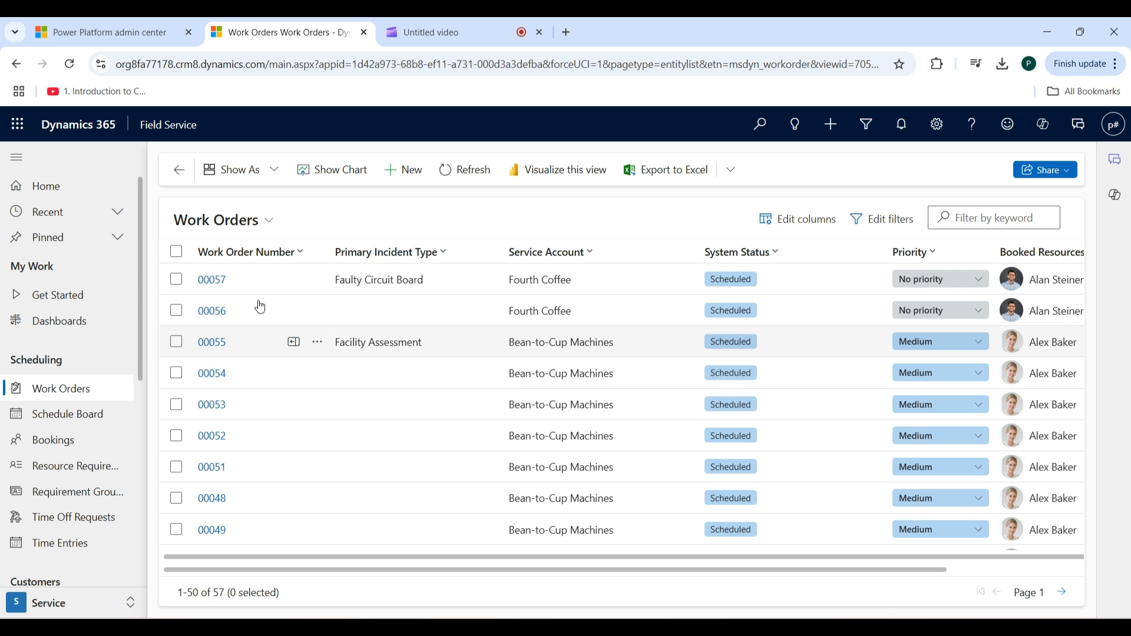
pyautogui.click(412, 174)
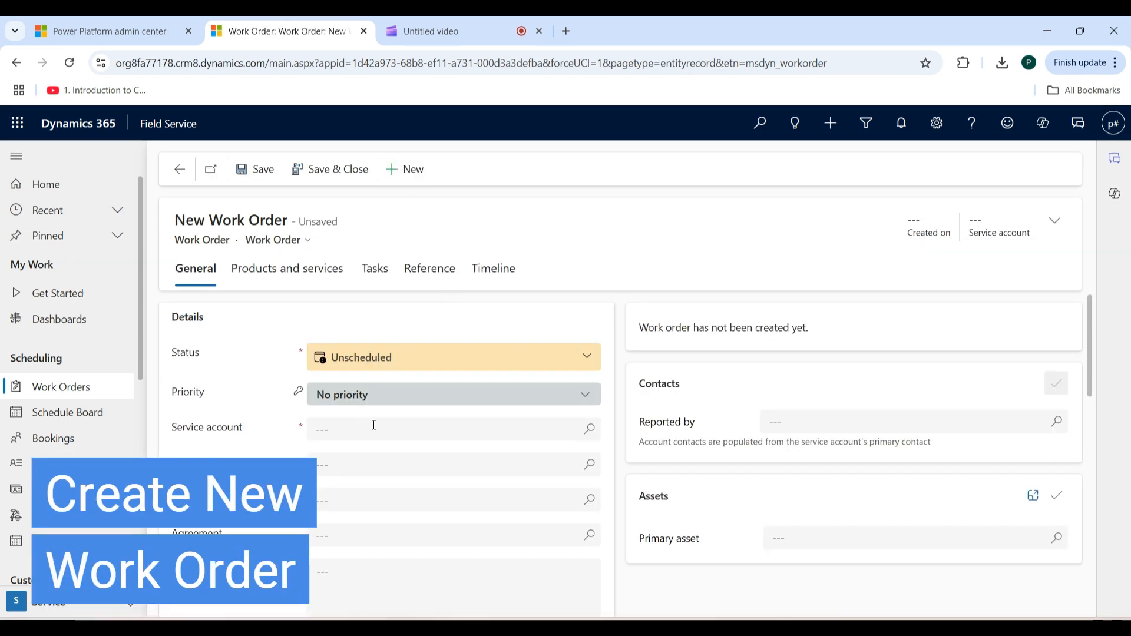
pyautogui.click(592, 435)
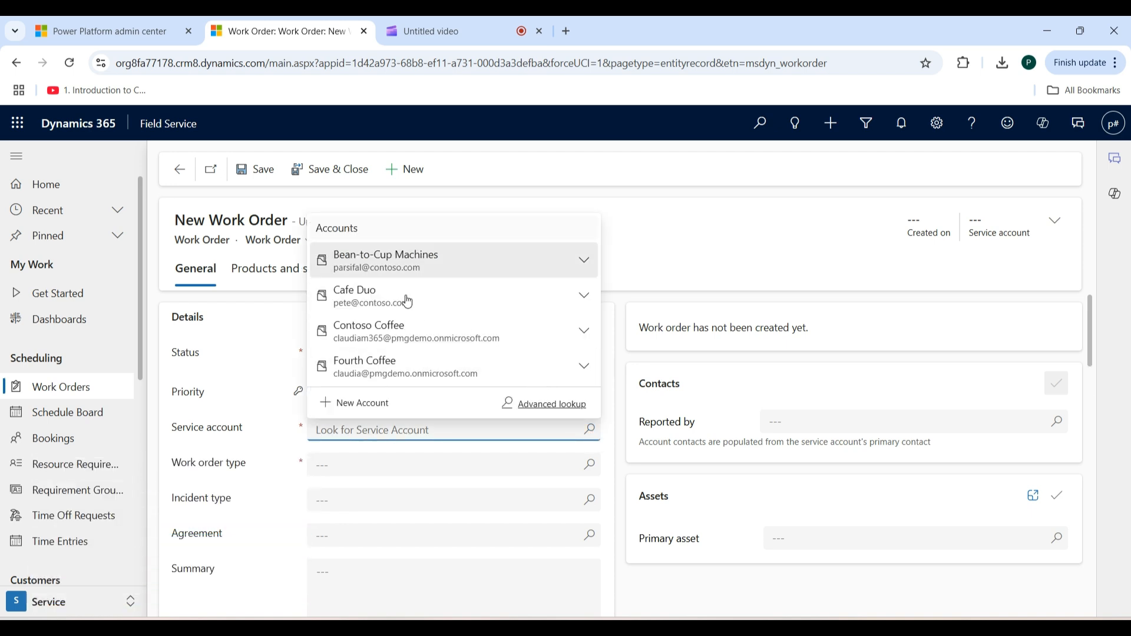
pyautogui.click(406, 306)
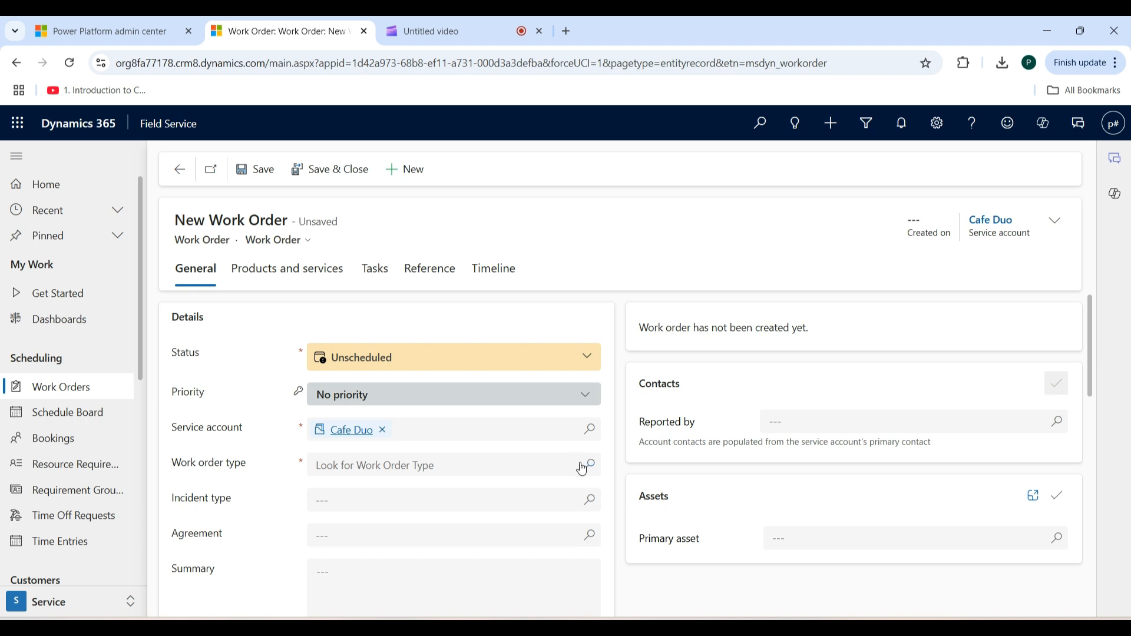
# - Set the work order type to Maintenance request and the incident type to Broken Heater, and save the work order
pyautogui.click(588, 466)
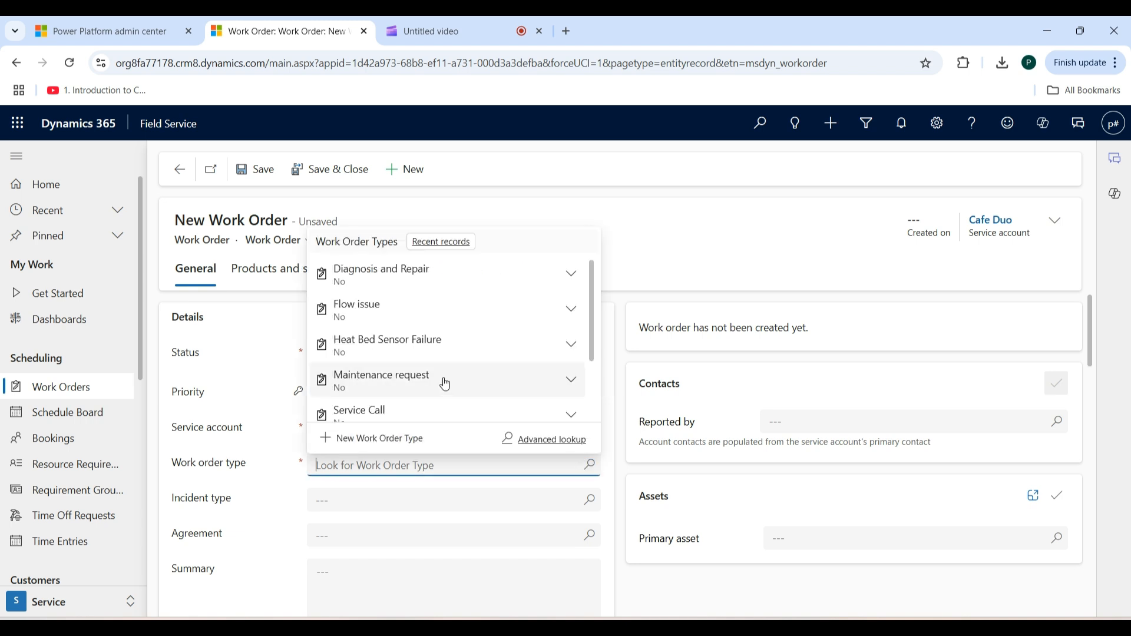
pyautogui.click(445, 383)
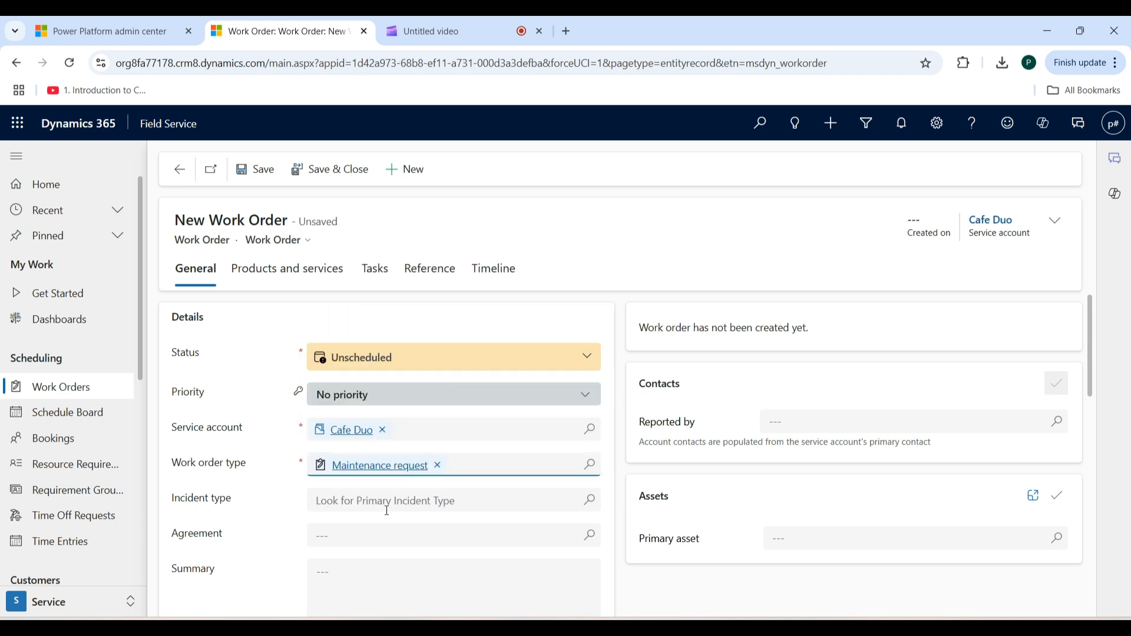
pyautogui.click(586, 501)
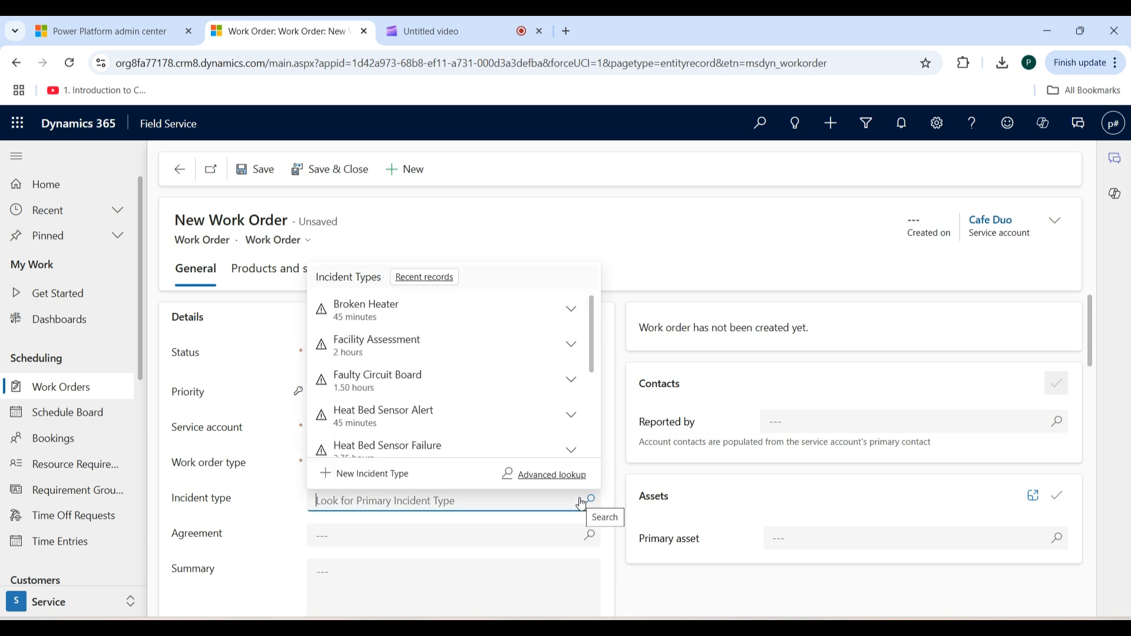
pyautogui.click(437, 322)
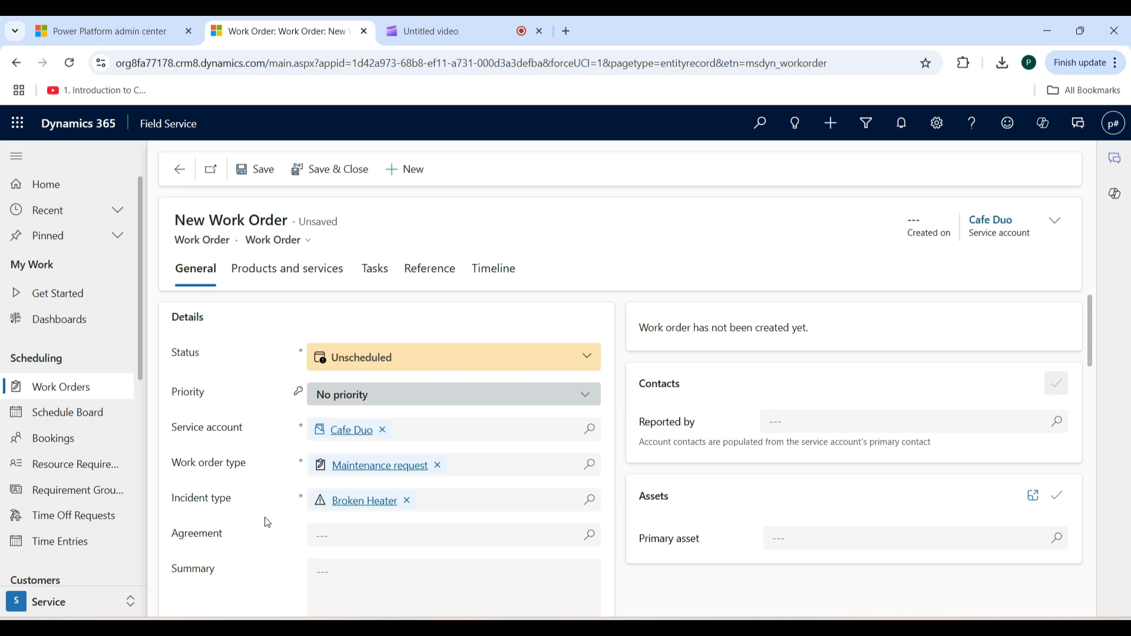
pyautogui.click(258, 173)
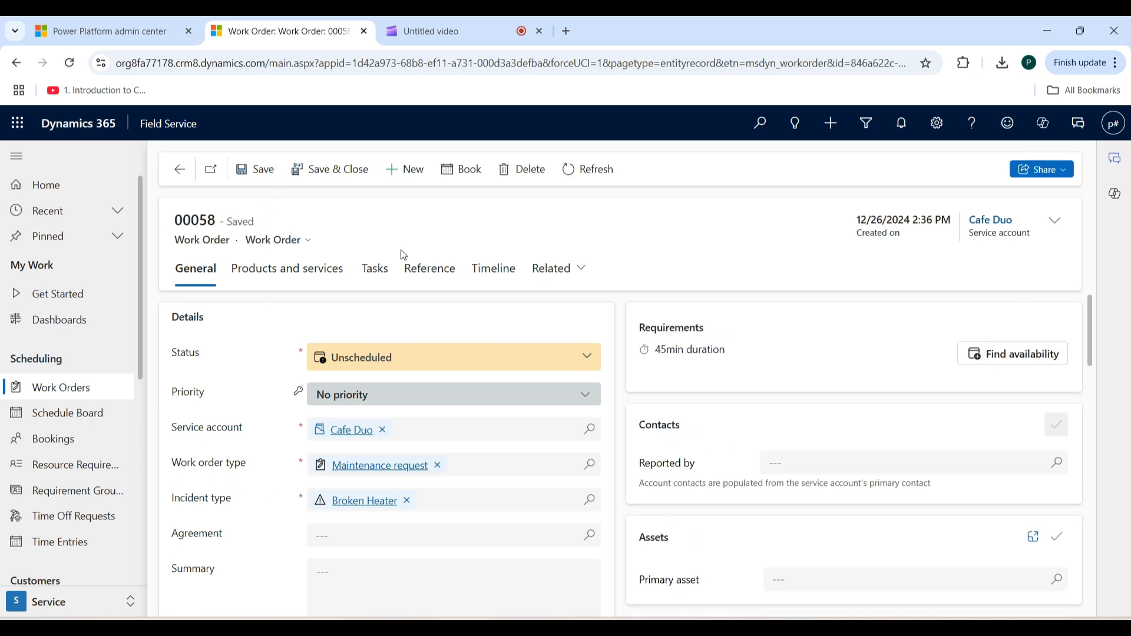
# - Check the products, services, tasks and related characteristics carried over to the saved work order
pyautogui.click(300, 275)
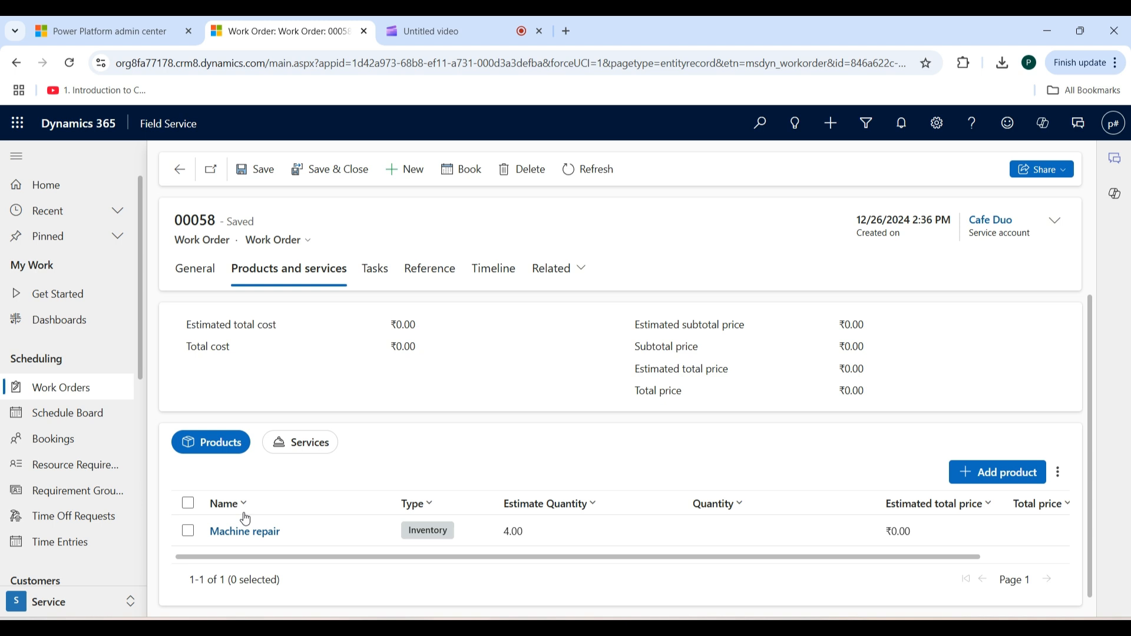
pyautogui.click(305, 446)
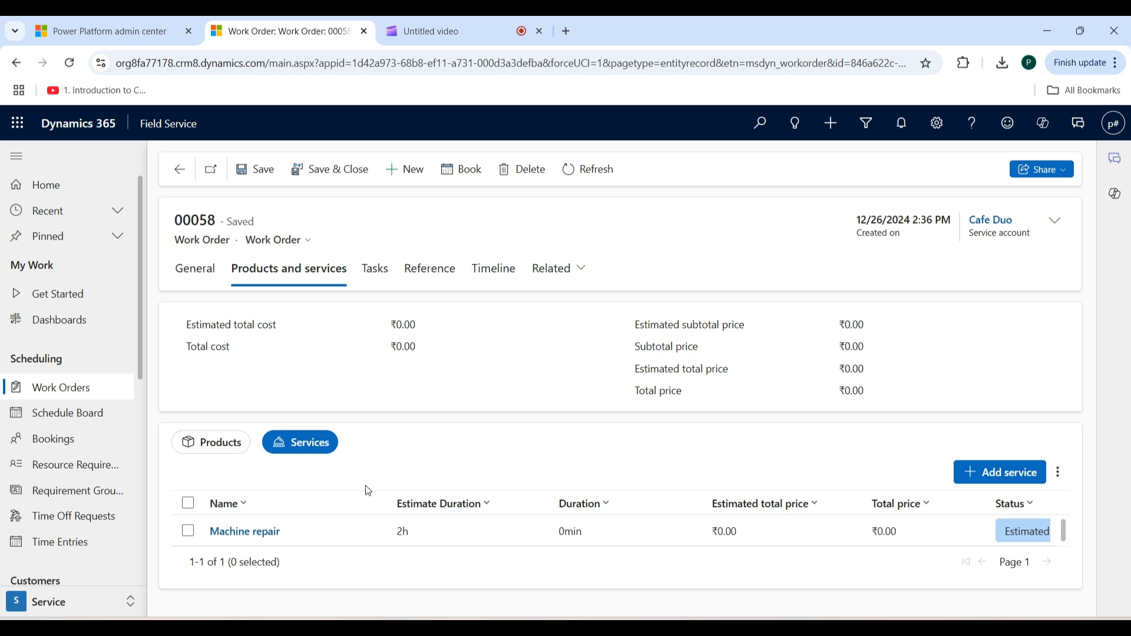
pyautogui.click(375, 272)
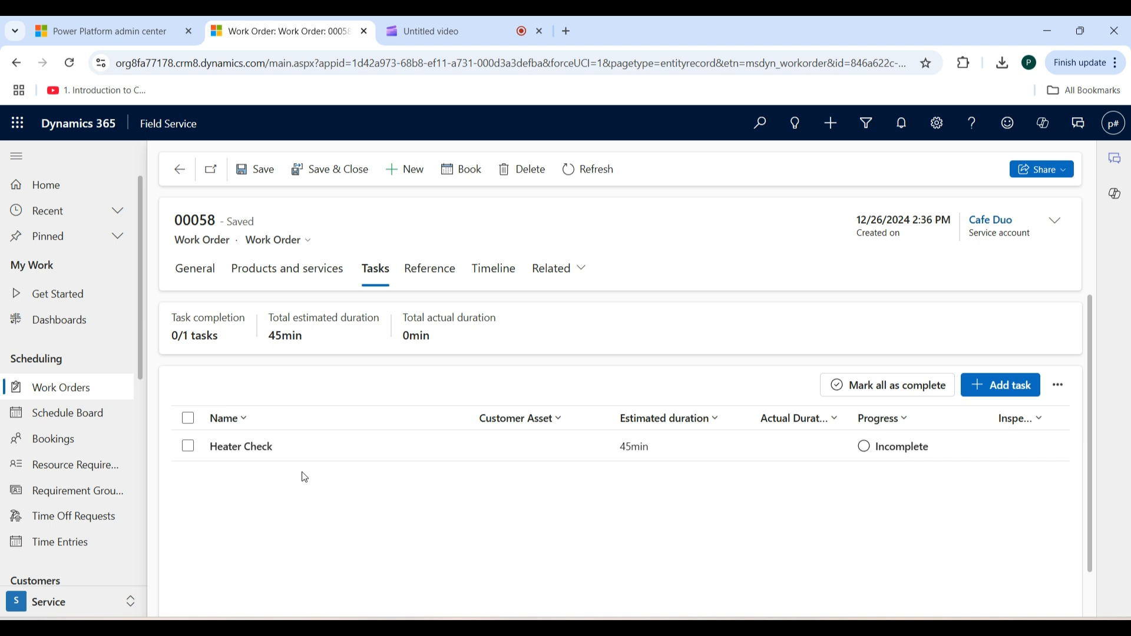
pyautogui.click(581, 272)
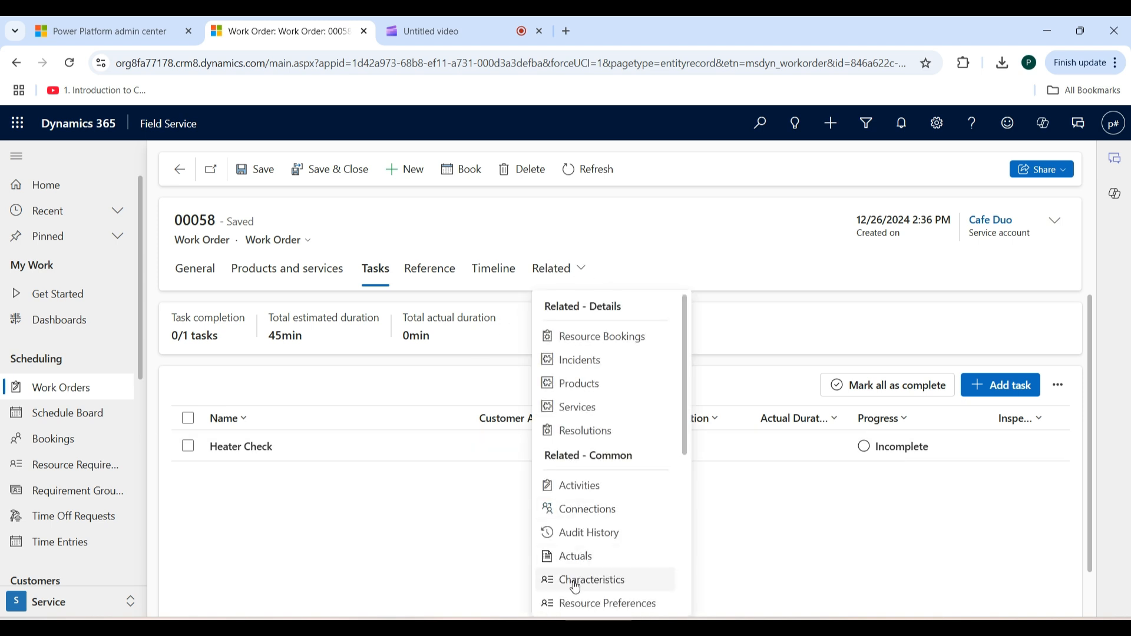
pyautogui.click(629, 579)
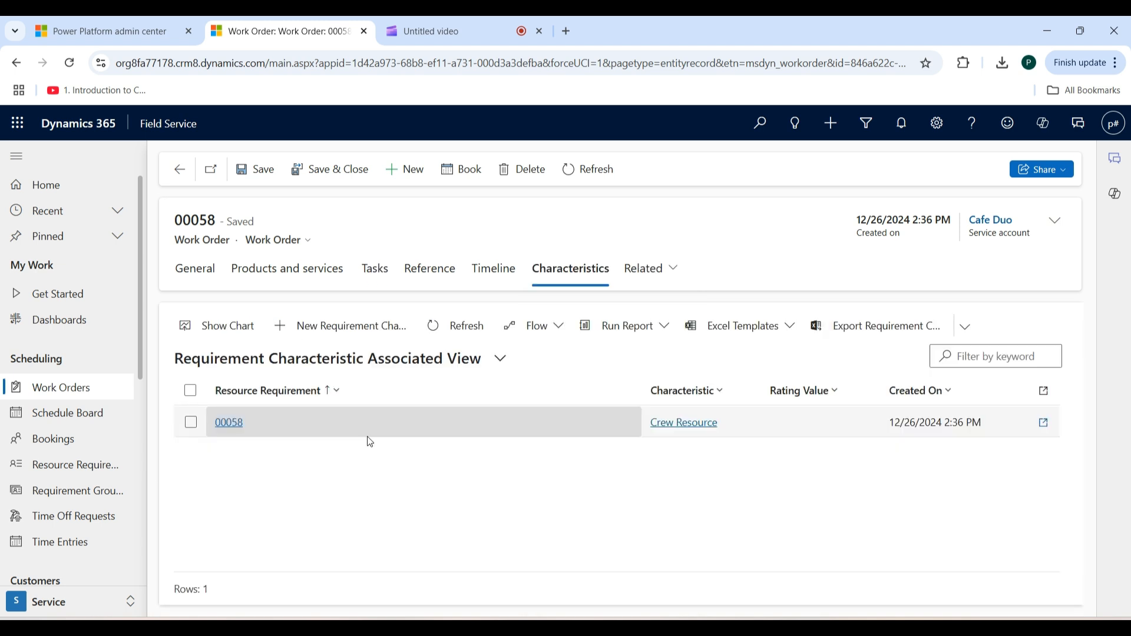